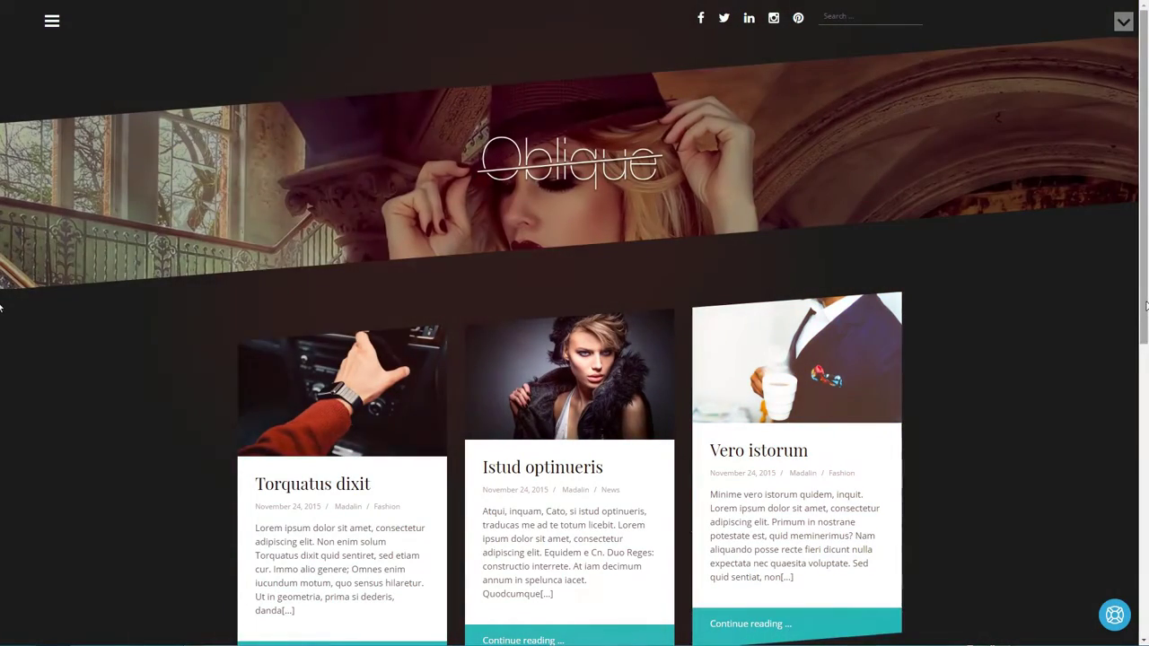
On the Oblique demo home page, open the 'Istud optinueris' article and read to its photo and opening text
scroll(1, 308, "down", 2)
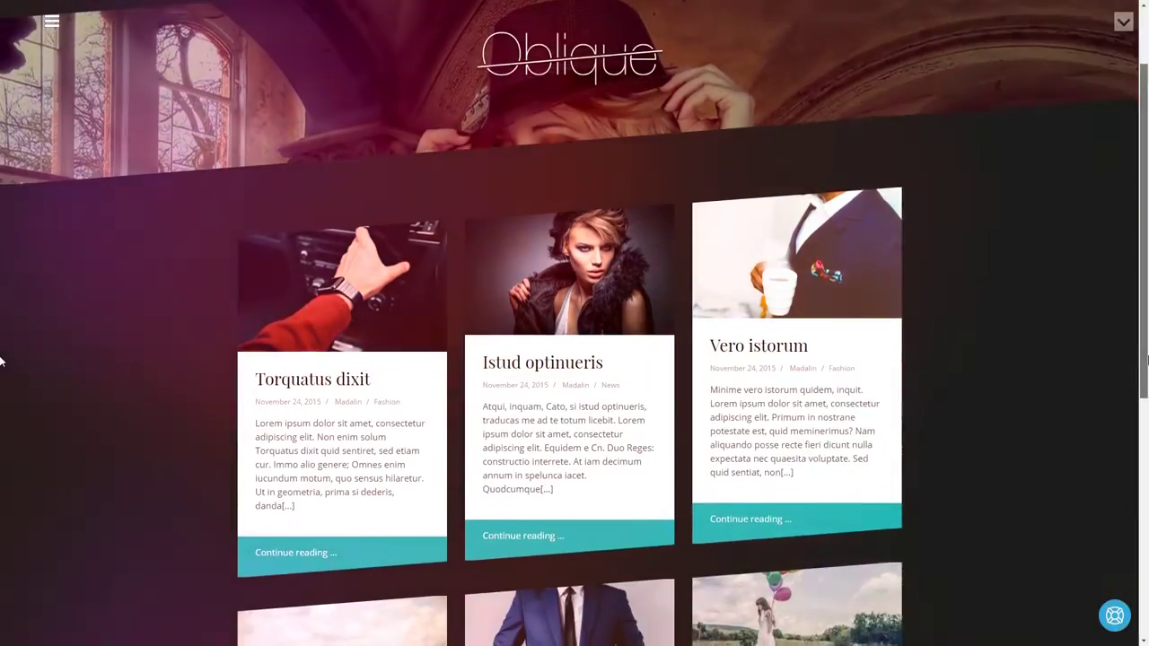
scroll(1, 368, "down", 1)
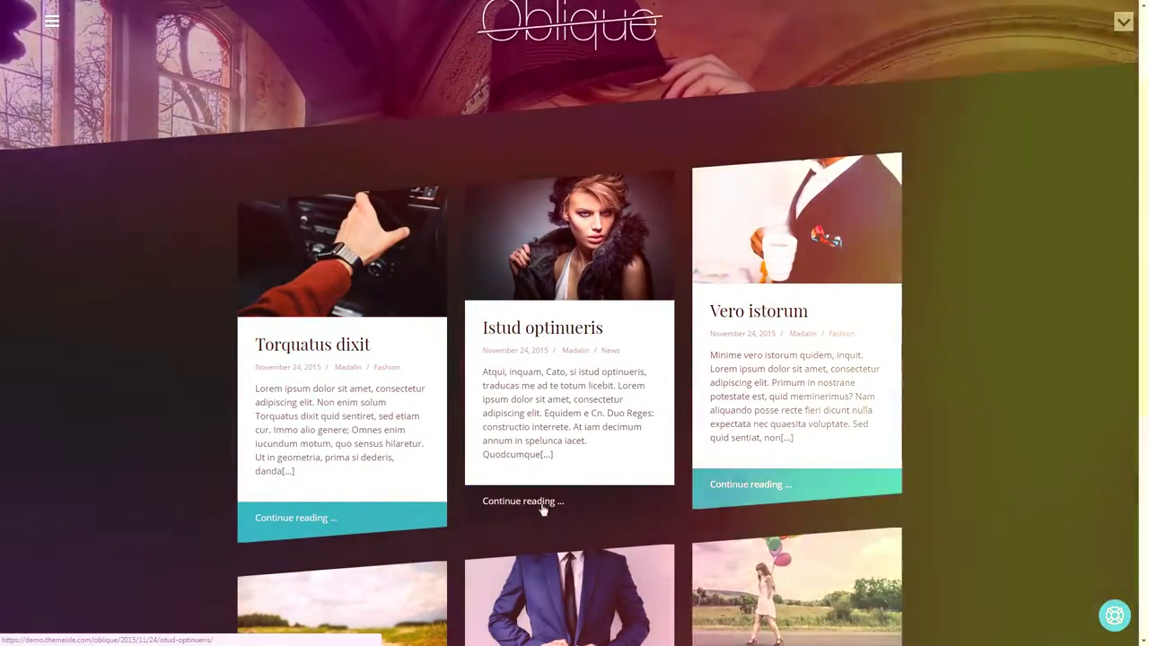
left_click(542, 504)
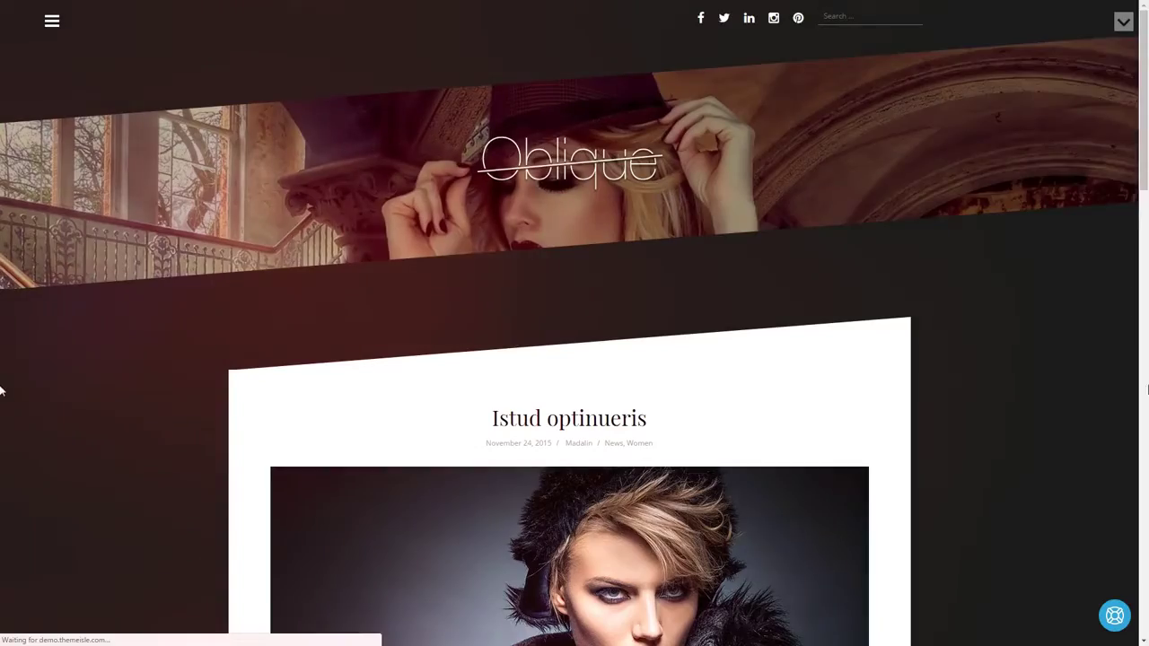
scroll(1108, 393, "down", 4)
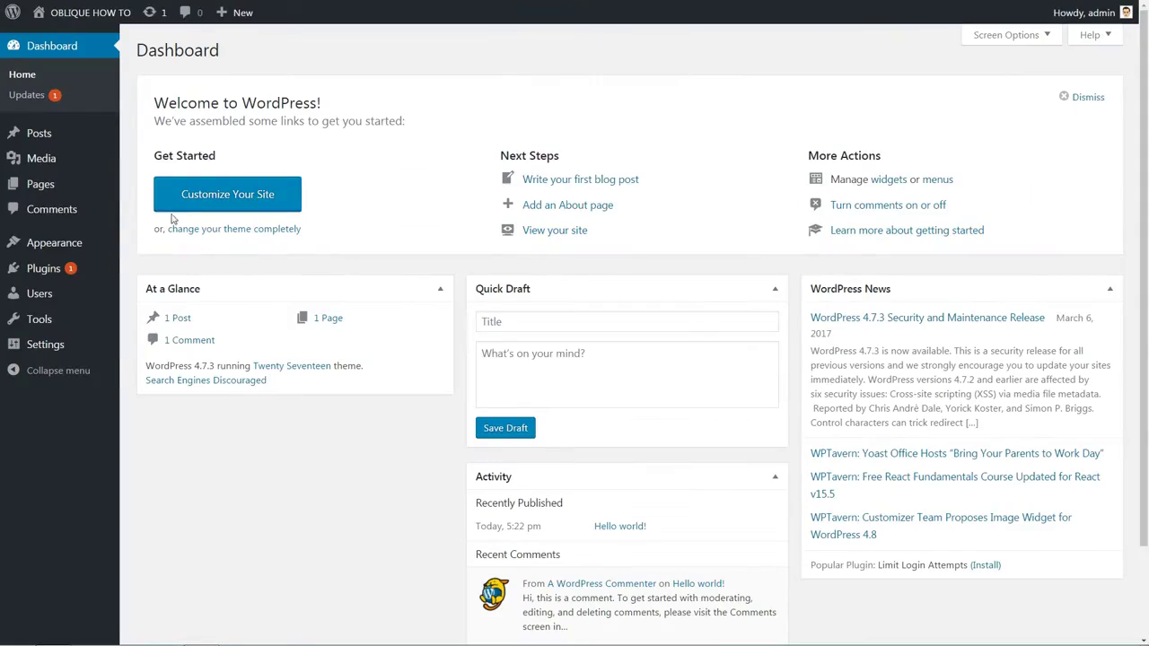
Search the WordPress theme directory for Oblique from Appearance > Themes > Add New
mouse_move(98, 247)
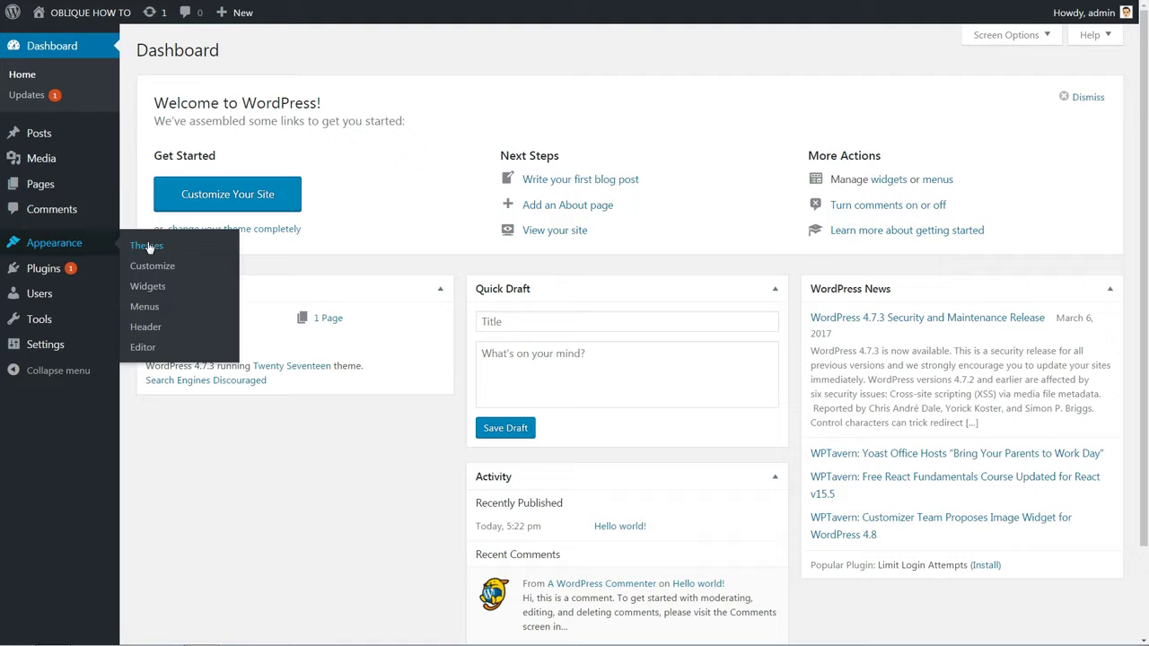
left_click(149, 246)
left_click(273, 51)
left_click(936, 93)
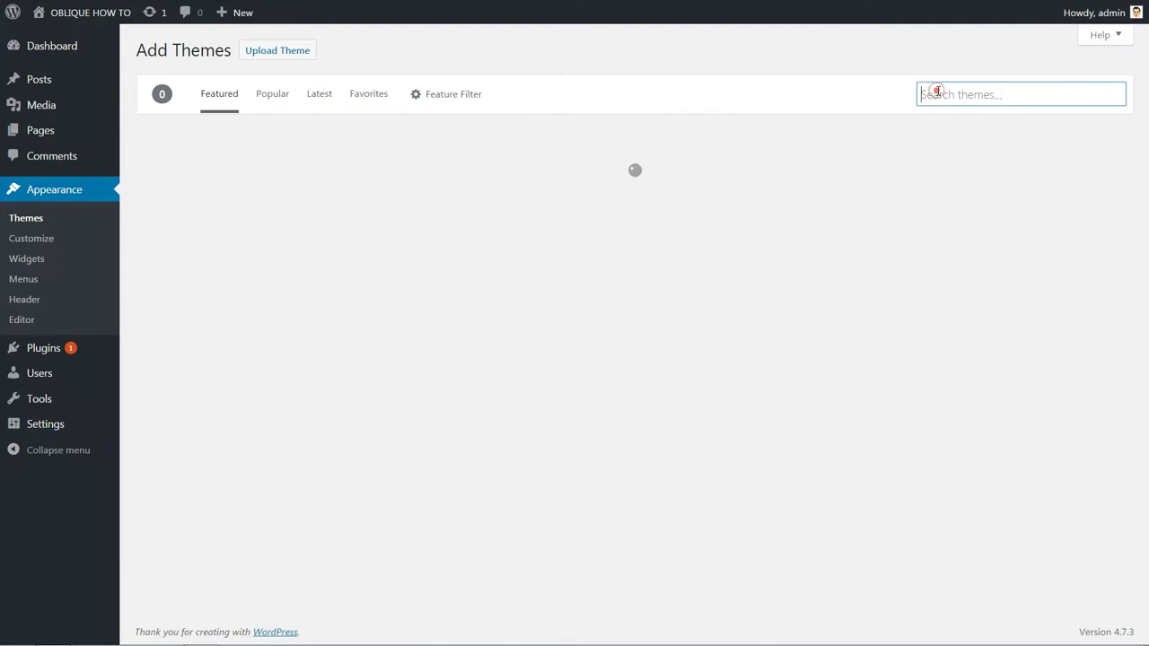
type("cblique")
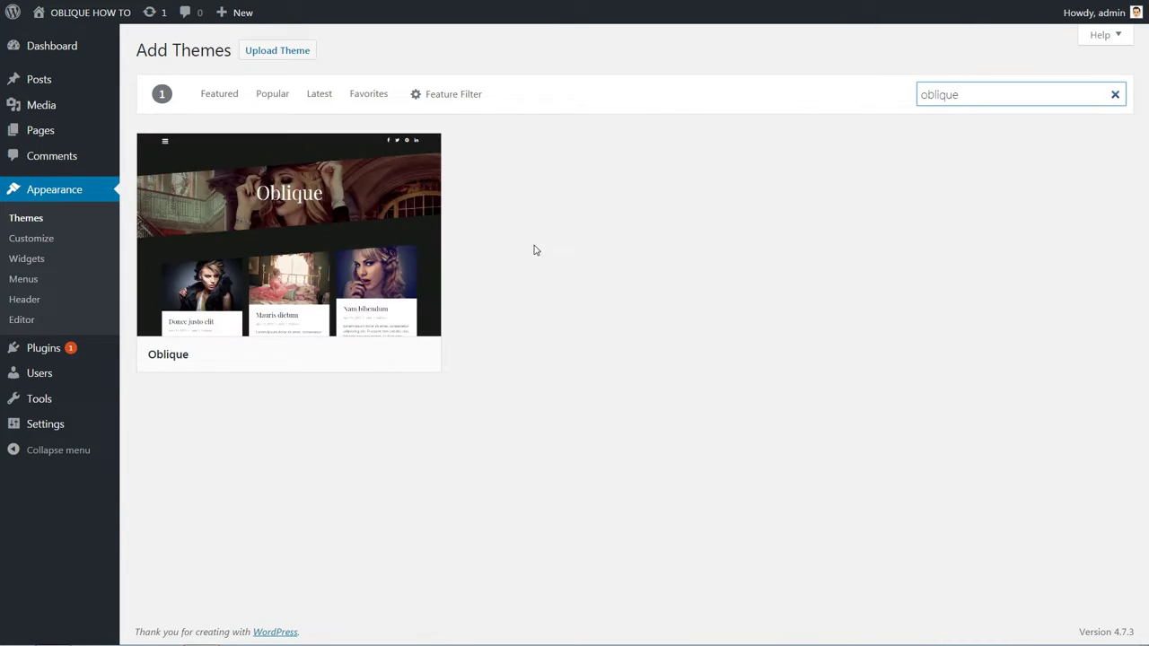
Install and activate the Oblique theme, then begin installing its recommended plugins
left_click(358, 355)
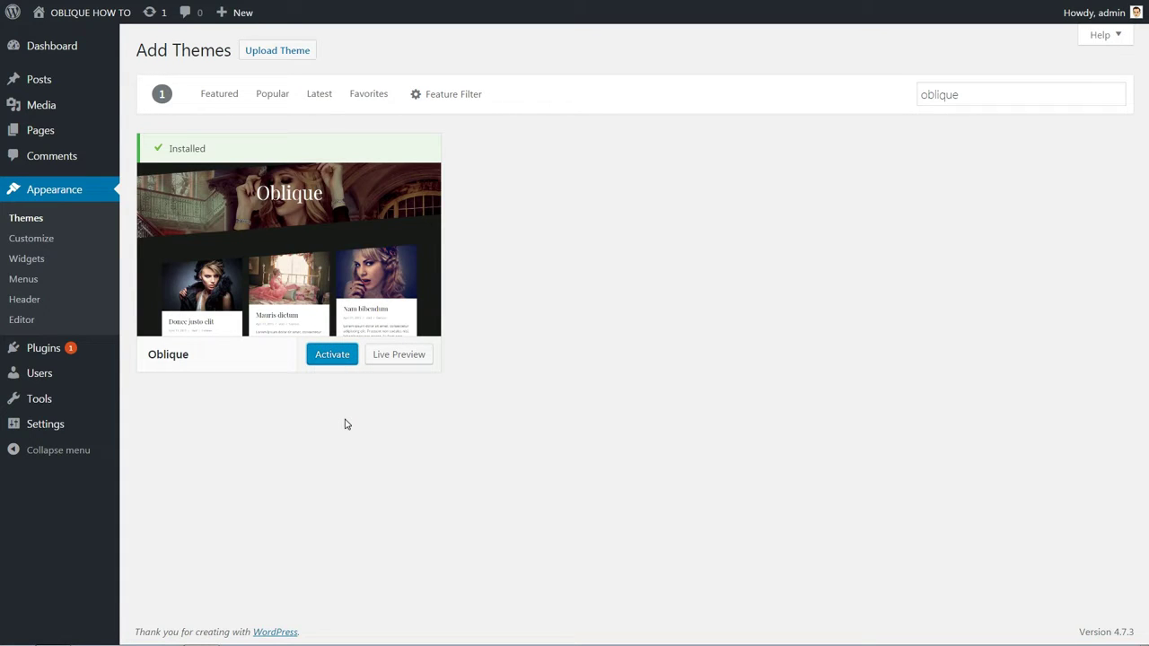
left_click(332, 354)
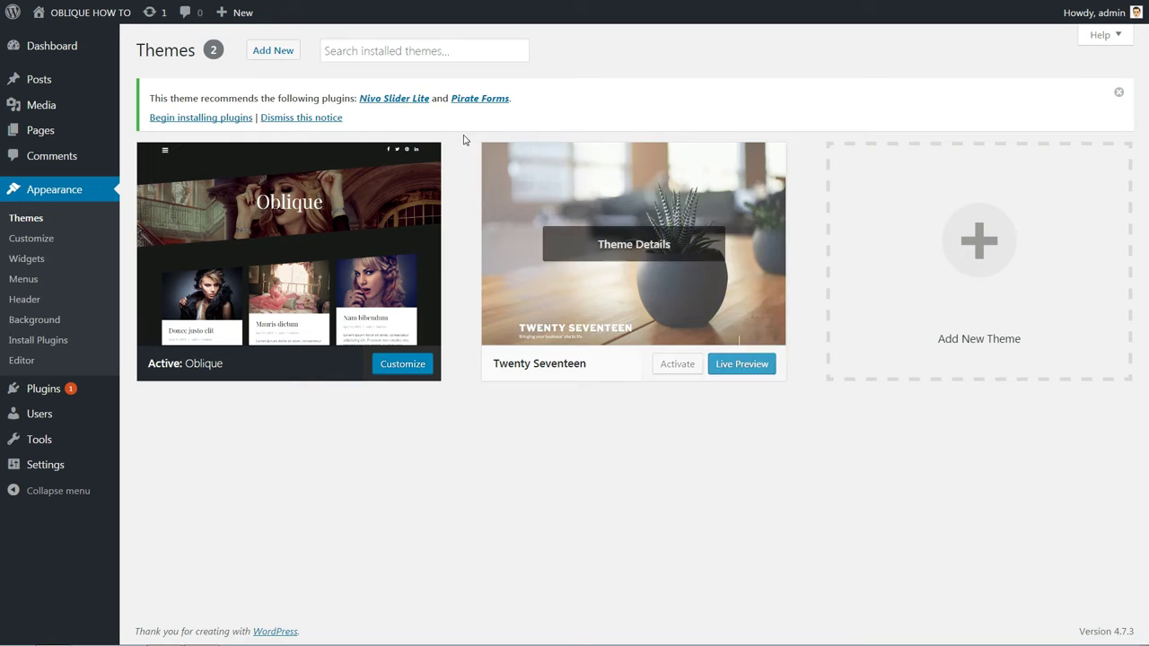
left_click(201, 119)
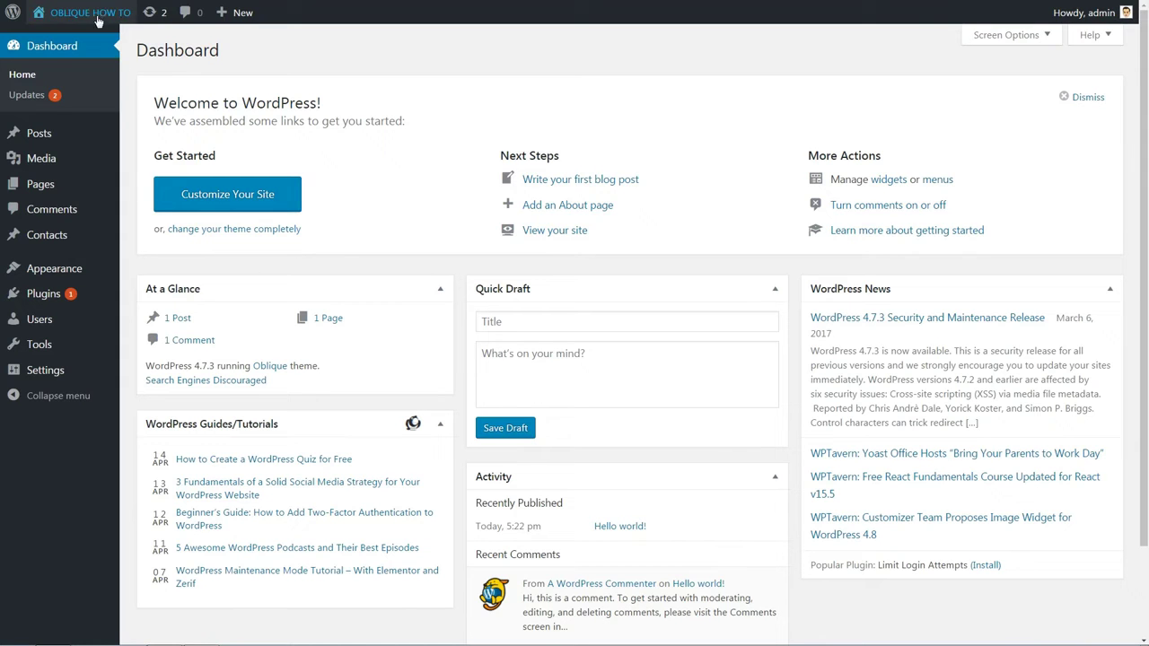
View the live site and launch the Customizer from the admin bar
mouse_move(89, 16)
left_click(54, 39)
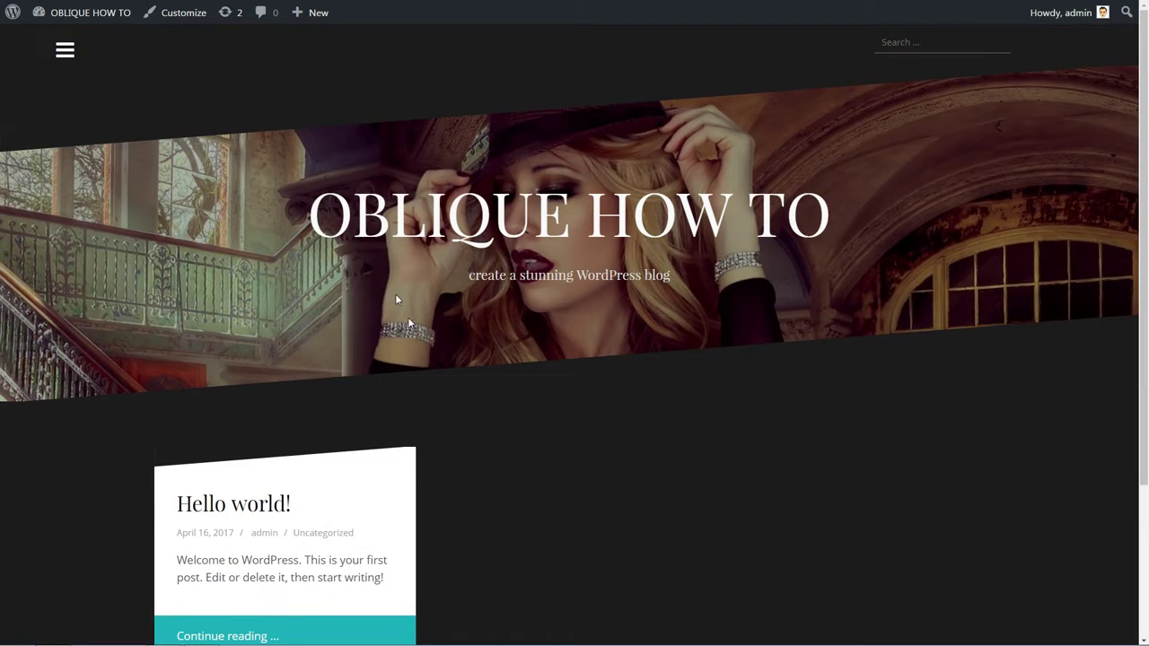
left_click(184, 20)
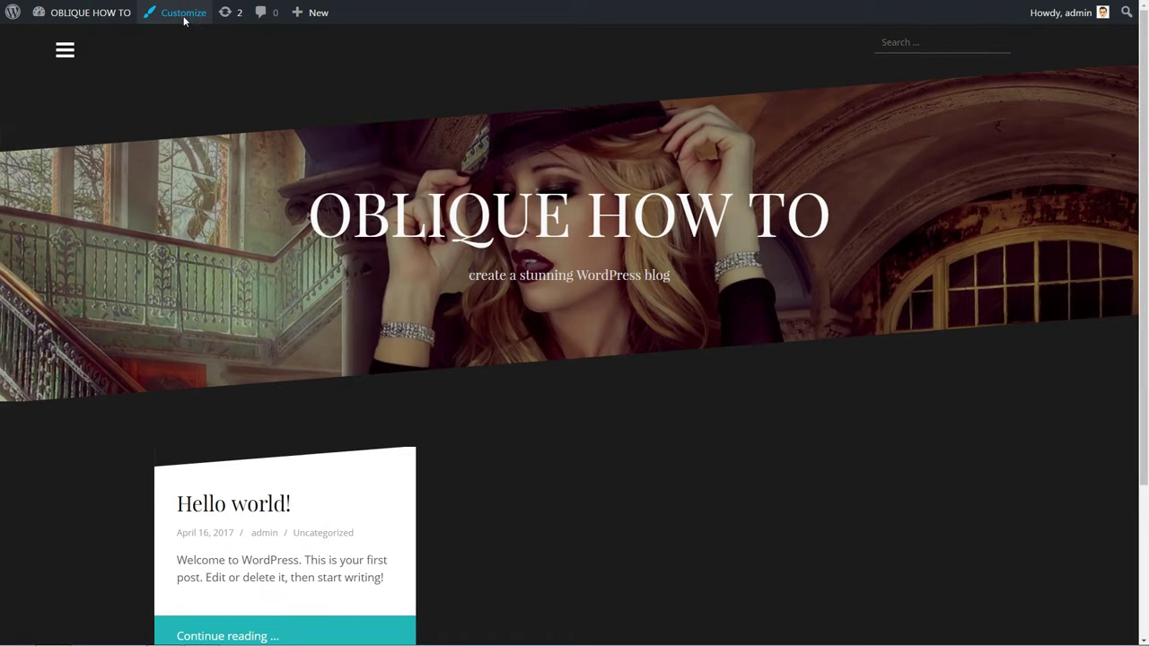
Review the PRO features list and go to ThemeIsle's Oblique Pro page priced at $99.00
left_click(210, 178)
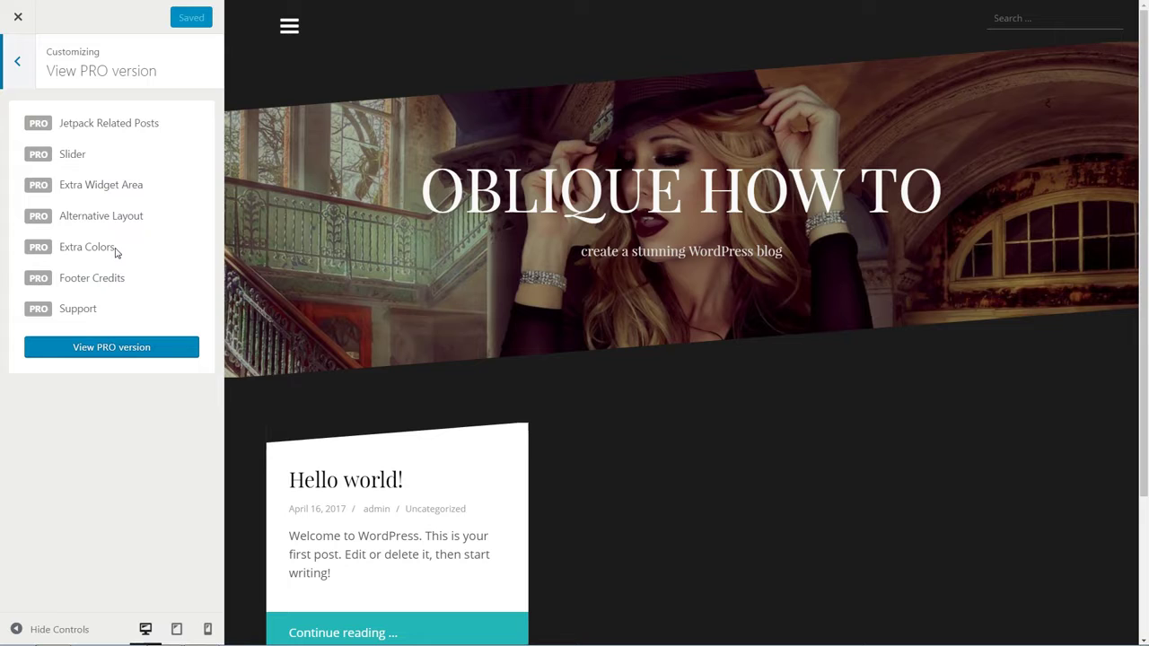
left_click(110, 344)
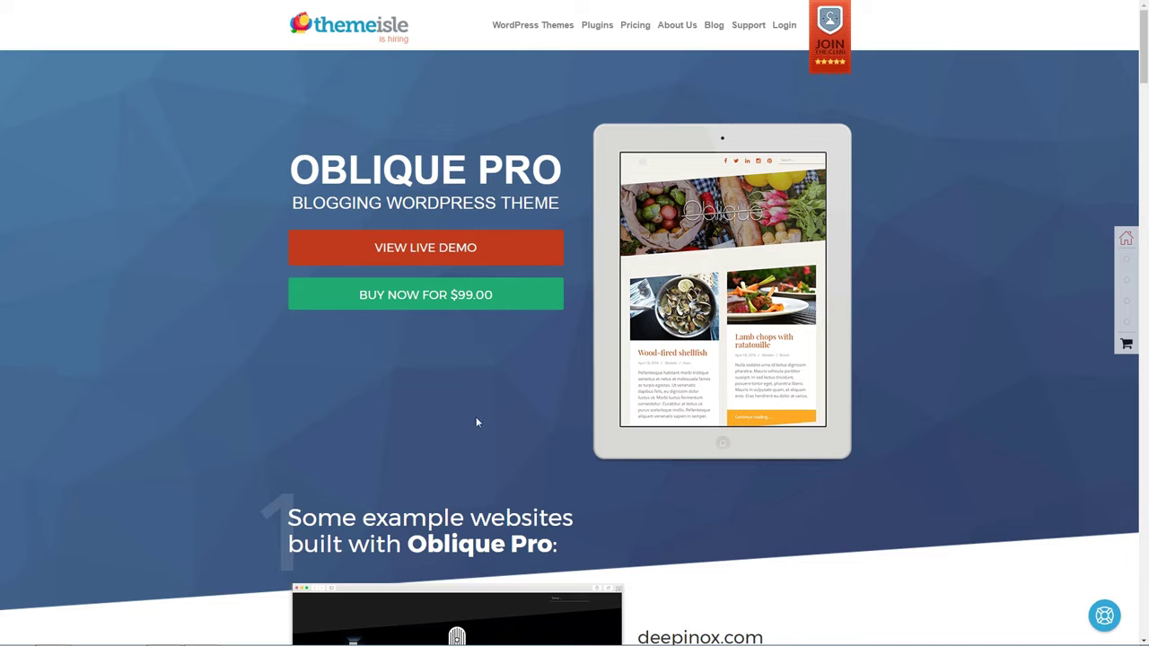
scroll(424, 299, "down", 10)
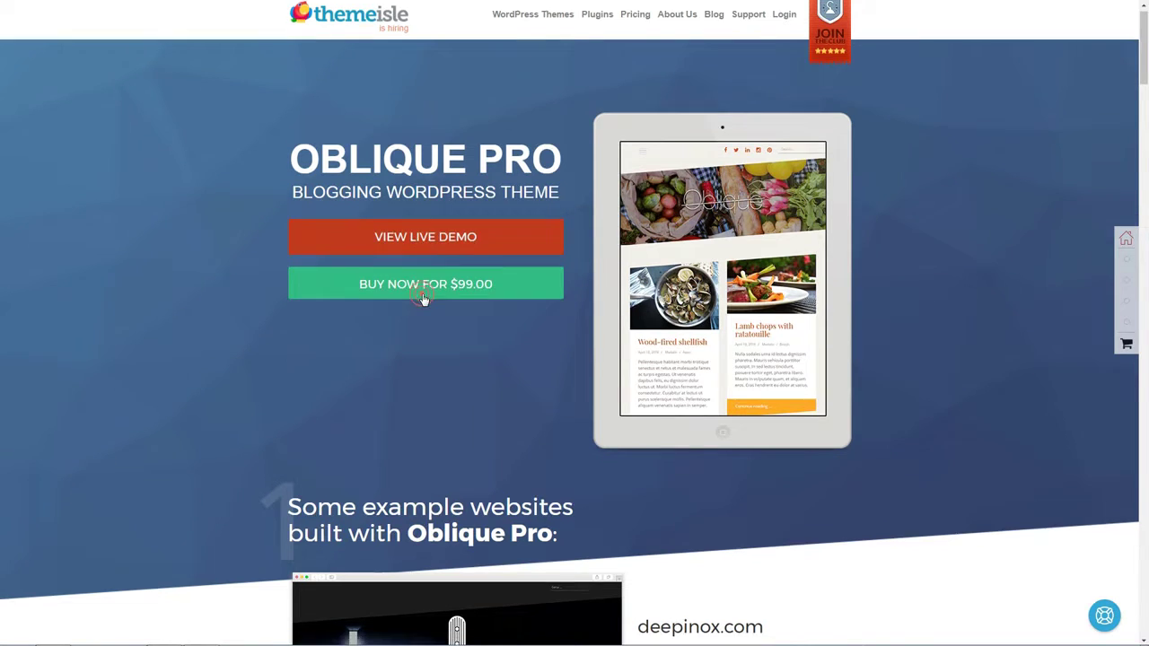
scroll(423, 300, "down", 10)
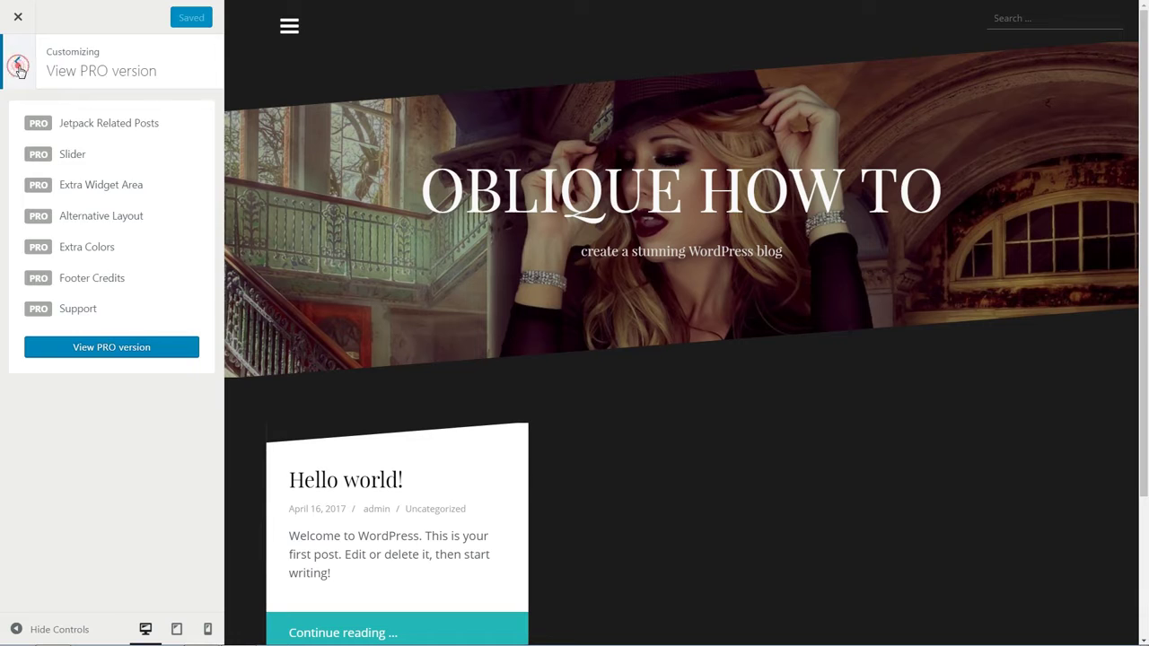
In General settings, turn the header search form on and then back off
left_click(18, 70)
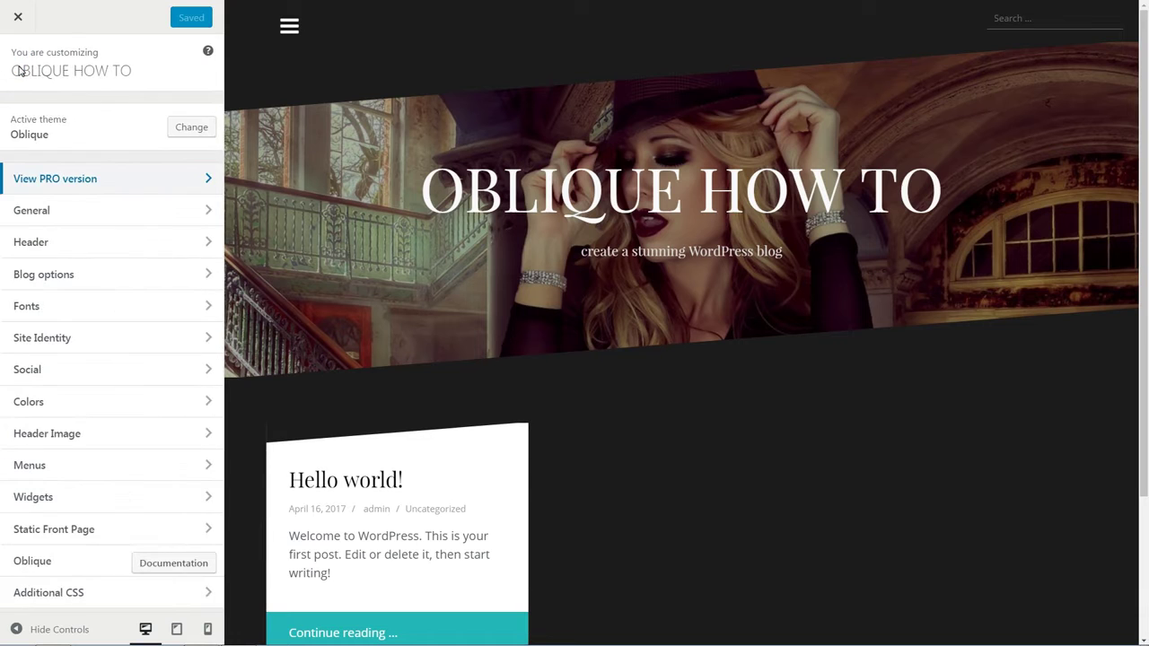
left_click(212, 209)
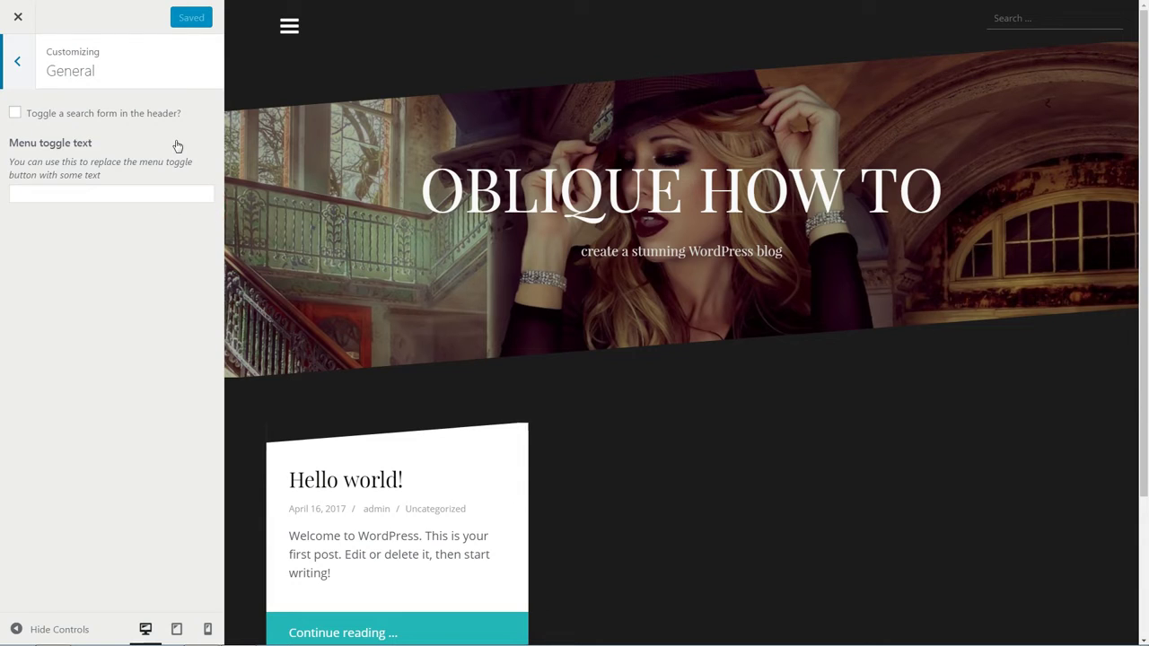
left_click(15, 113)
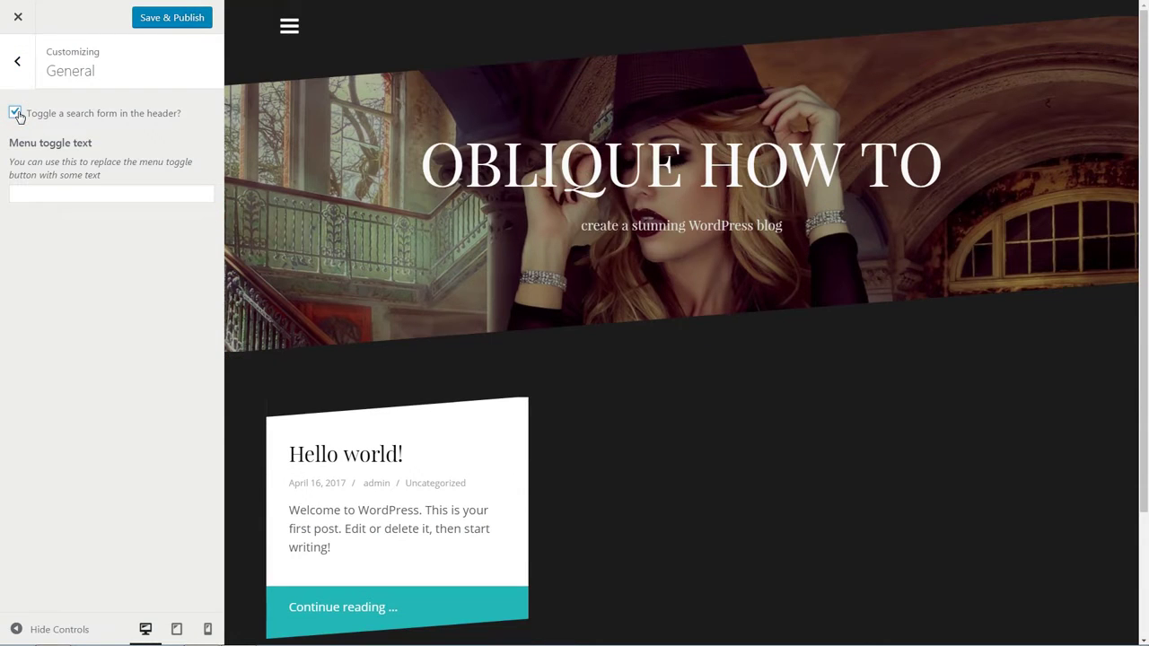
left_click(19, 115)
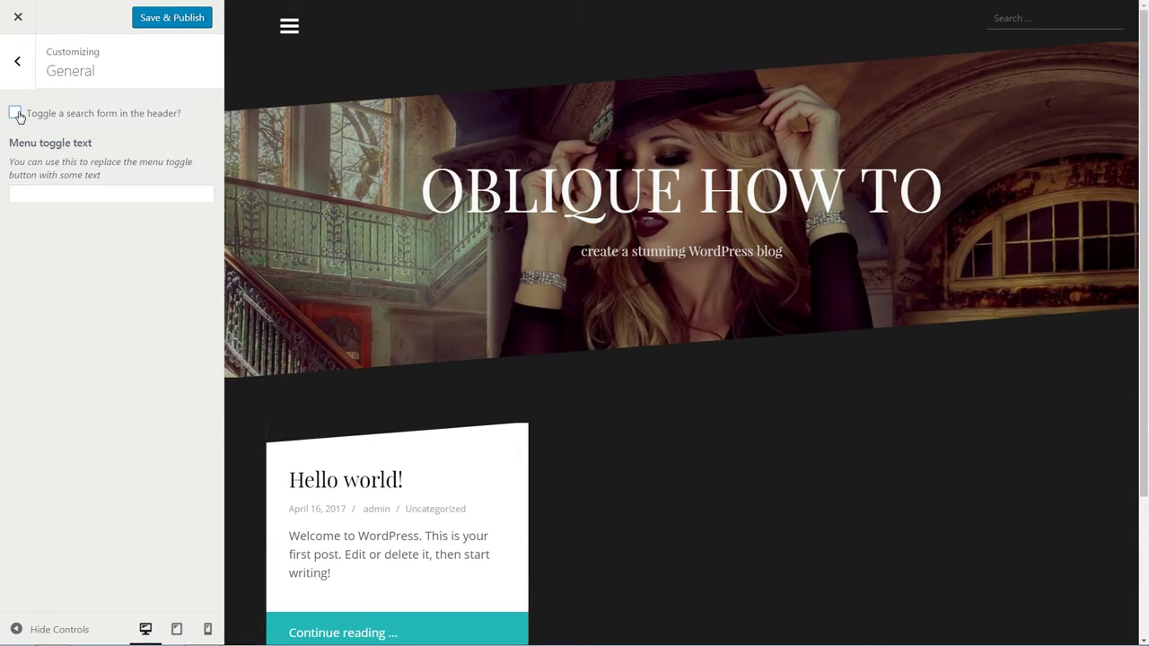
Set the menu toggle text to 'MENU' and publish the Customizer changes
left_click(59, 193)
type("MENU")
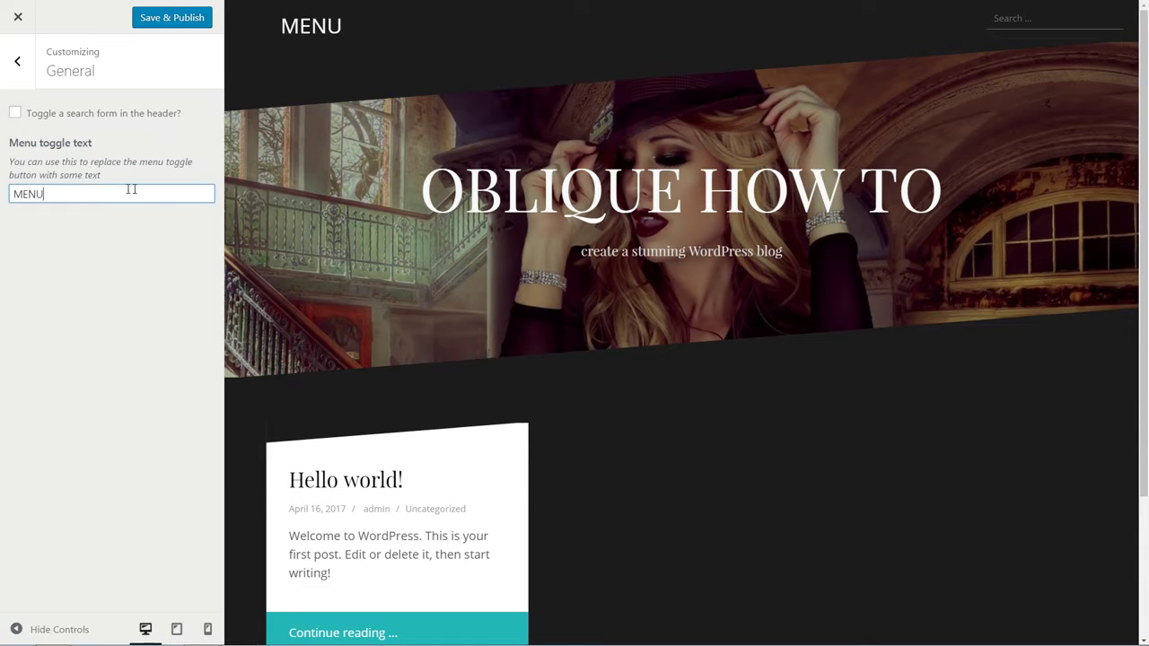
left_click(164, 22)
left_click(17, 61)
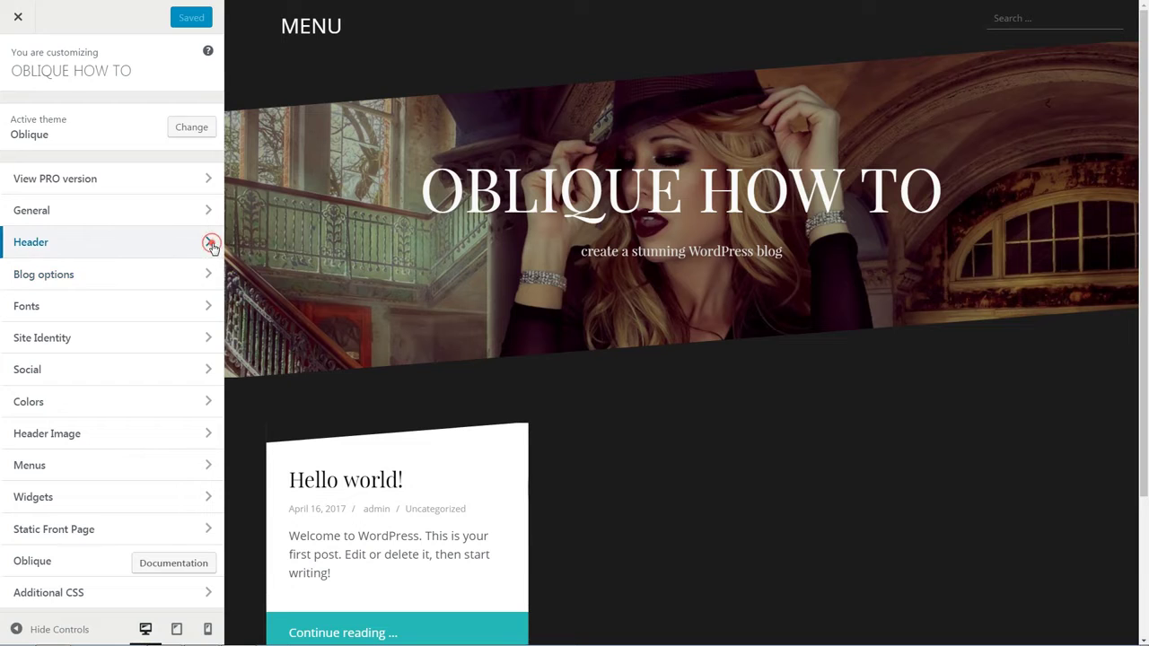
left_click(210, 239)
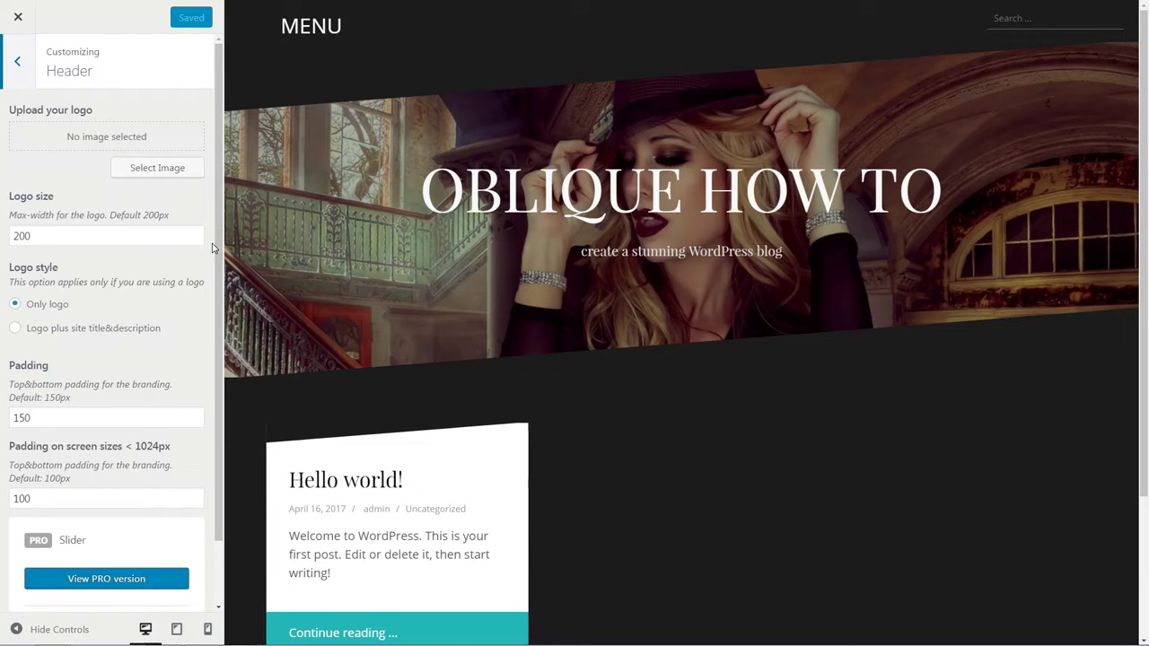
left_click(162, 175)
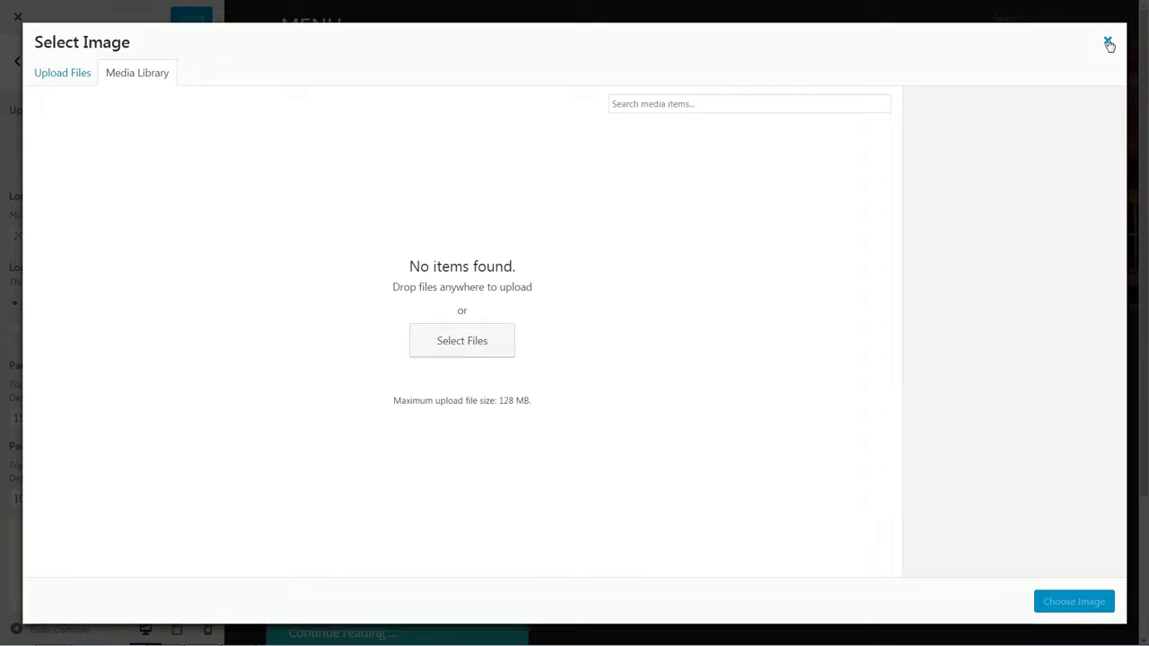
left_click(1107, 40)
left_click(52, 236)
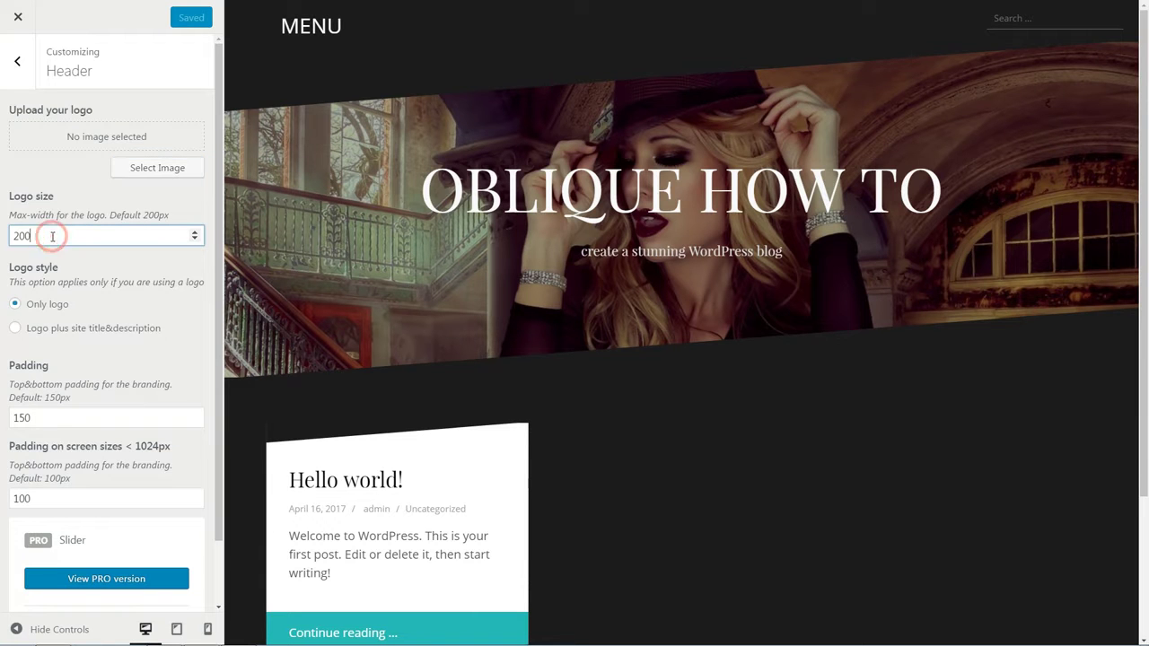
left_click(36, 418)
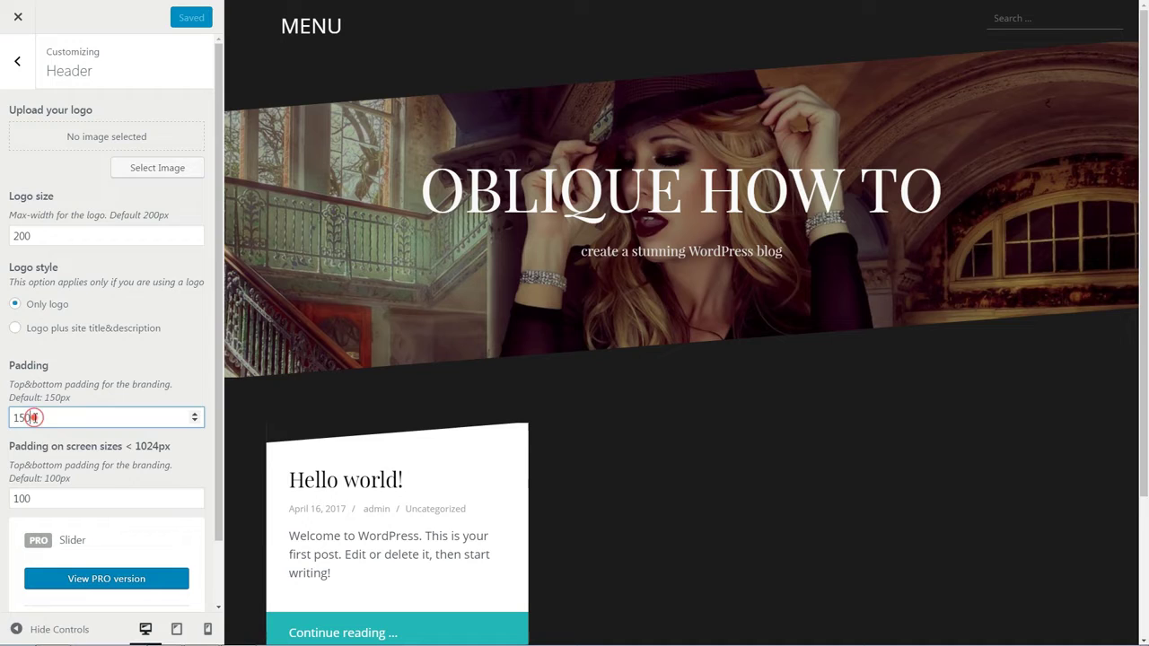
double_click(36, 417)
left_click(36, 418)
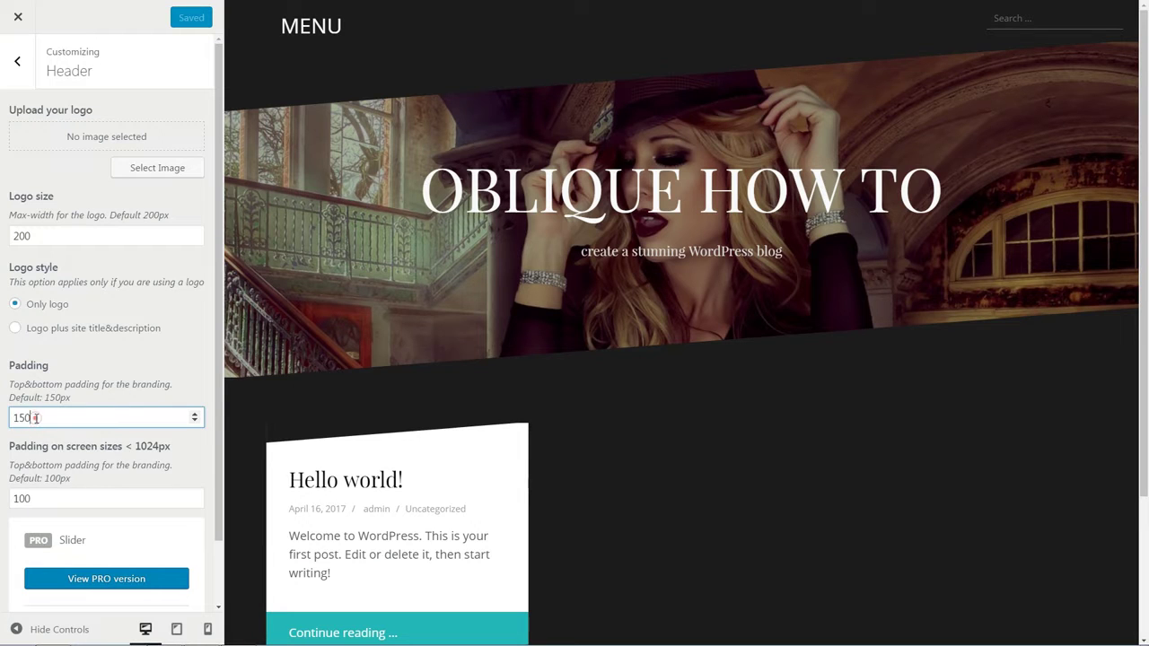
left_click(44, 498)
double_click(39, 498)
left_click(35, 498)
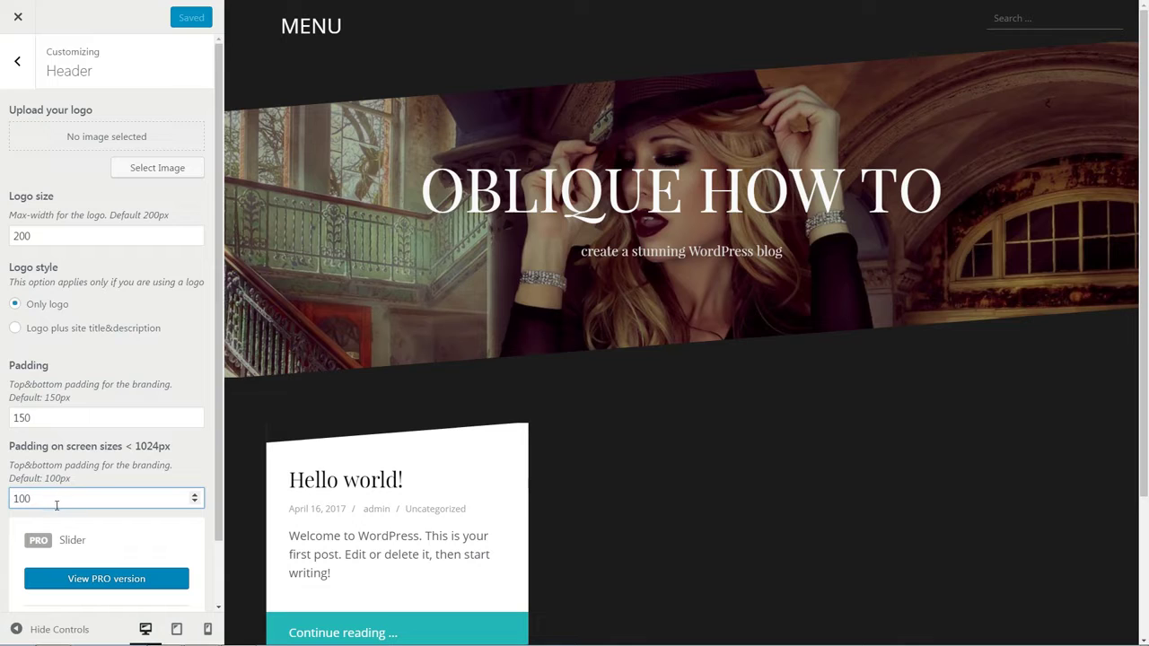
scroll(139, 399, "down", 2)
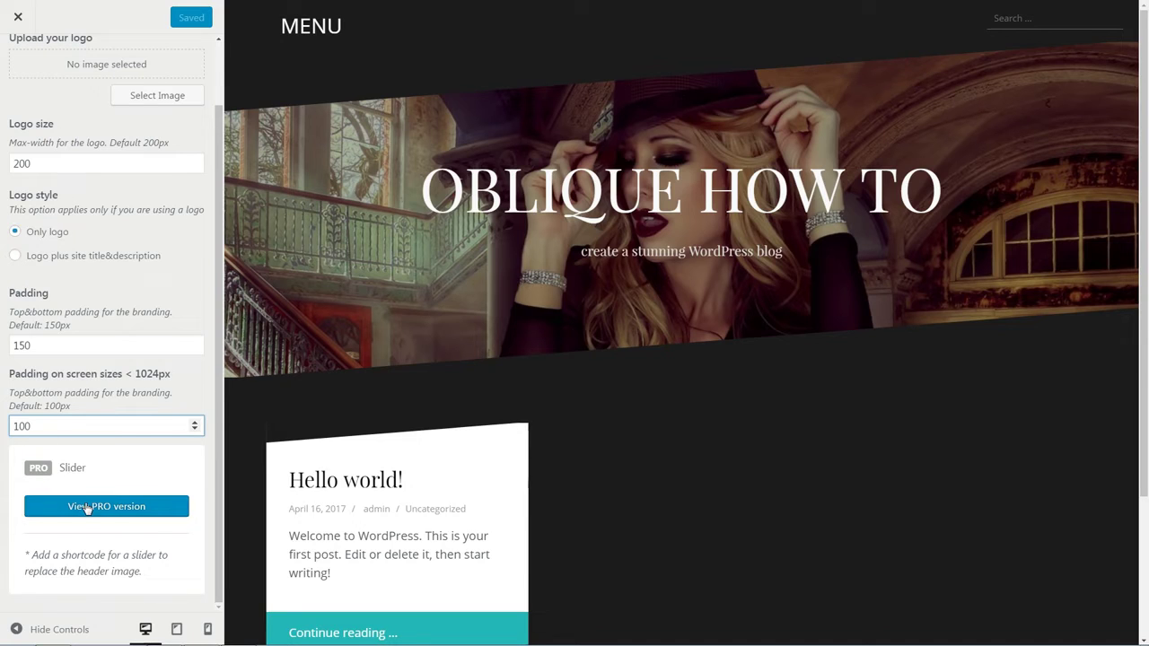
left_click_drag(27, 555, 144, 572)
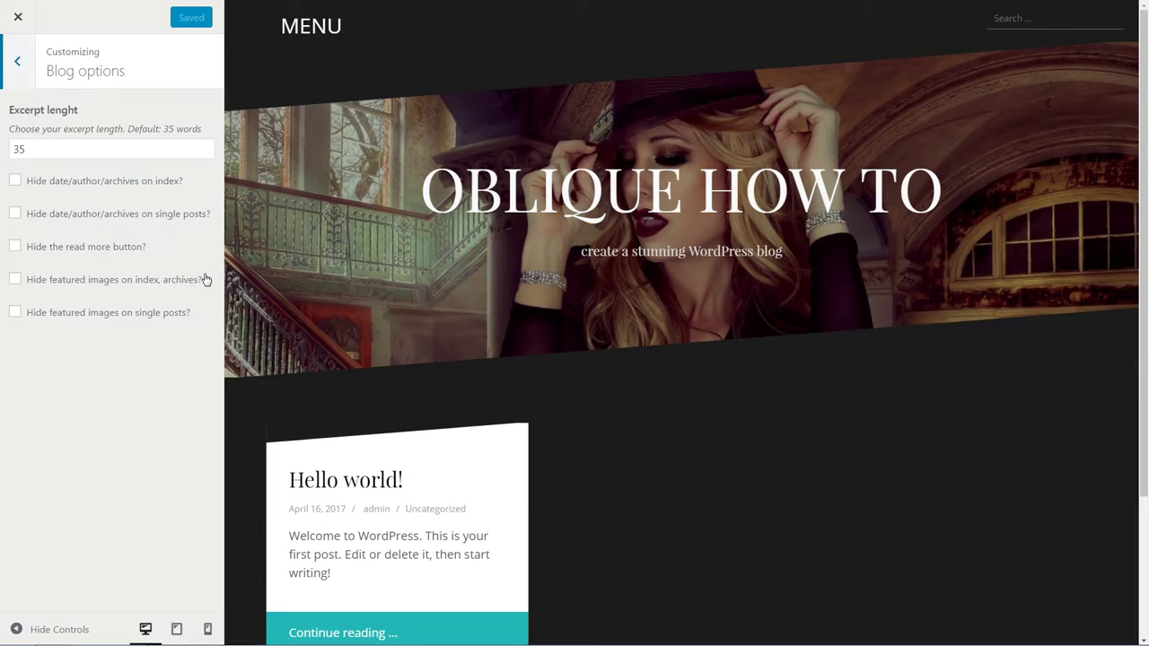
Select the excerpt length value of 35 in Blog options
left_click(50, 151)
double_click(41, 152)
left_click(41, 151)
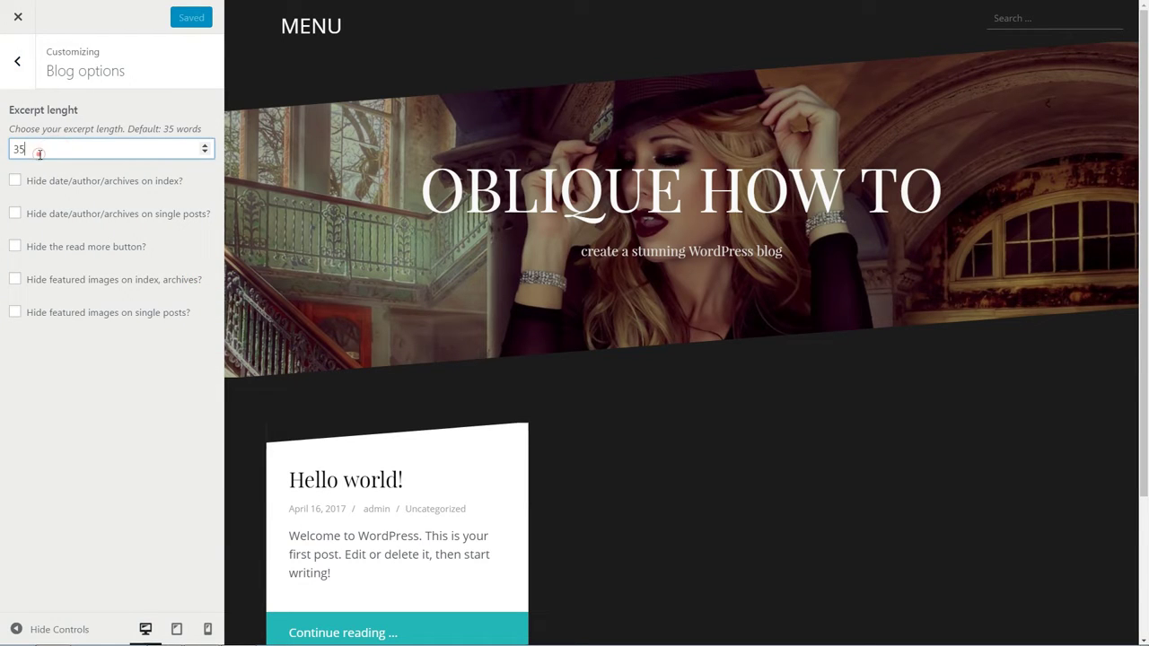
Toggle 'Hide date/author/archives on index?' several times, leaving it unchecked so the meta stays visible
left_click(16, 182)
scroll(460, 357, "down", 3)
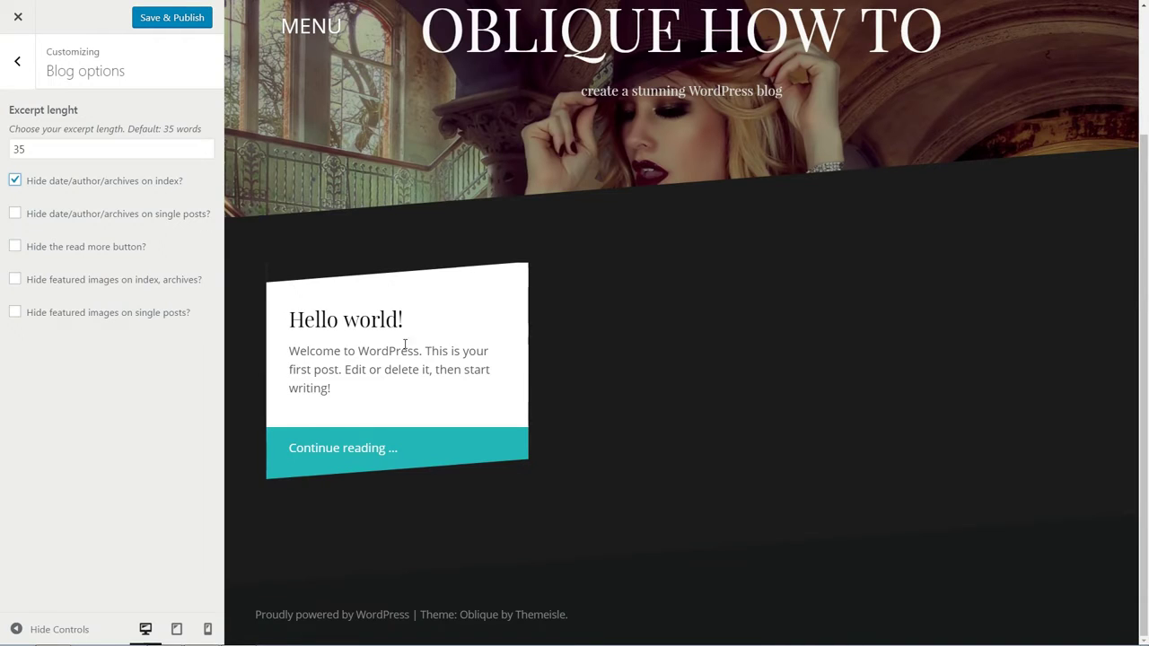
left_click(15, 182)
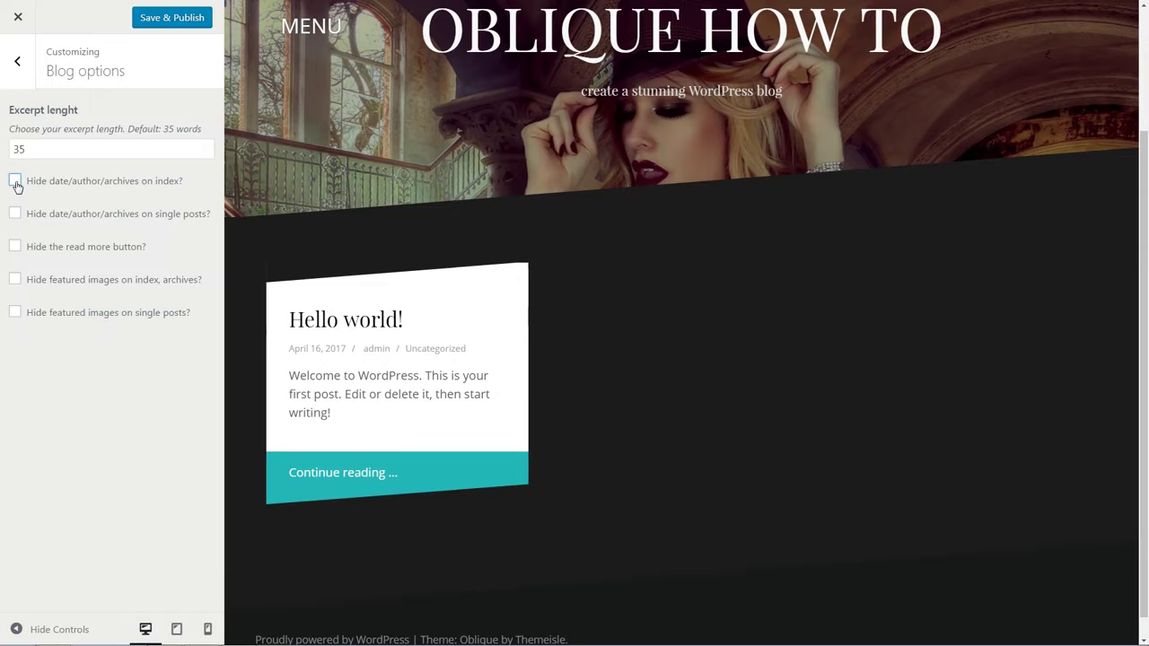
left_click(15, 182)
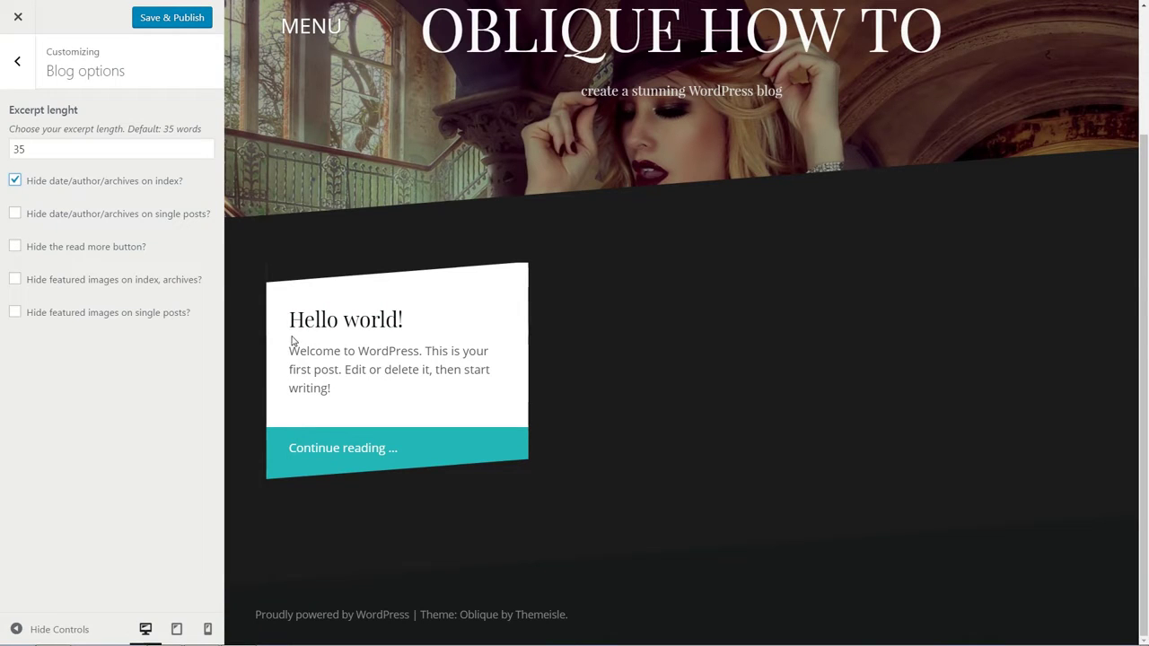
left_click(15, 182)
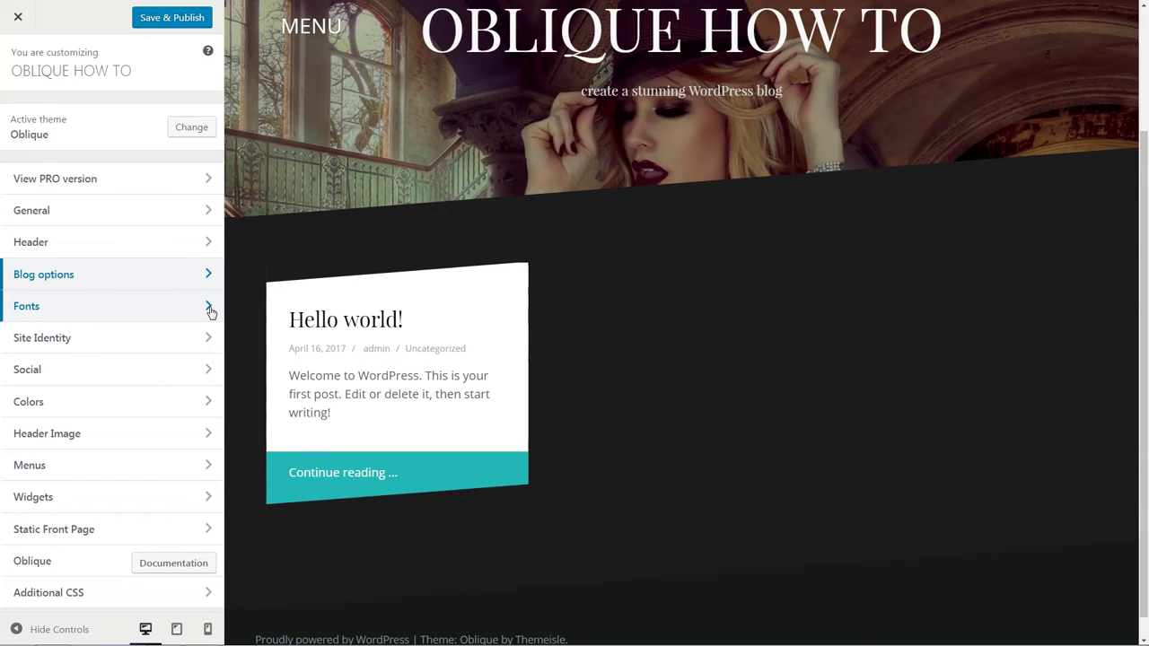
Scroll through the Fonts panel's body, heading and size settings
left_click(210, 309)
left_click_drag(218, 278, 226, 367)
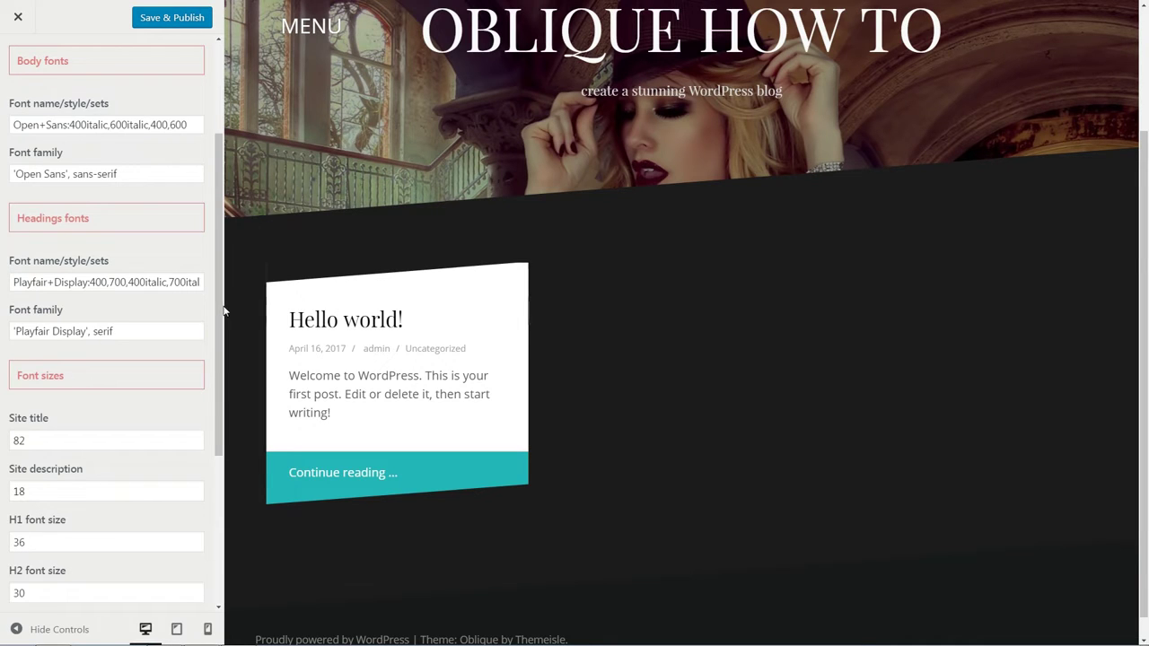
left_click_drag(220, 311, 220, 498)
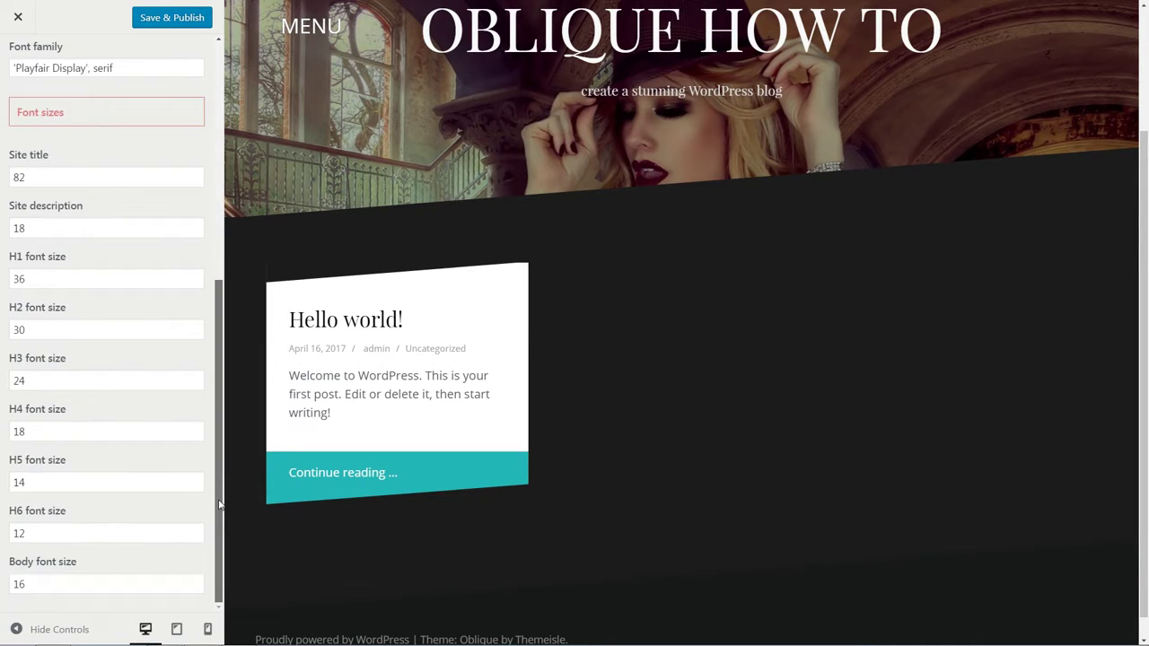
Preview the site at tablet width, then at phone width with the Hello world! excerpt
left_click(180, 632)
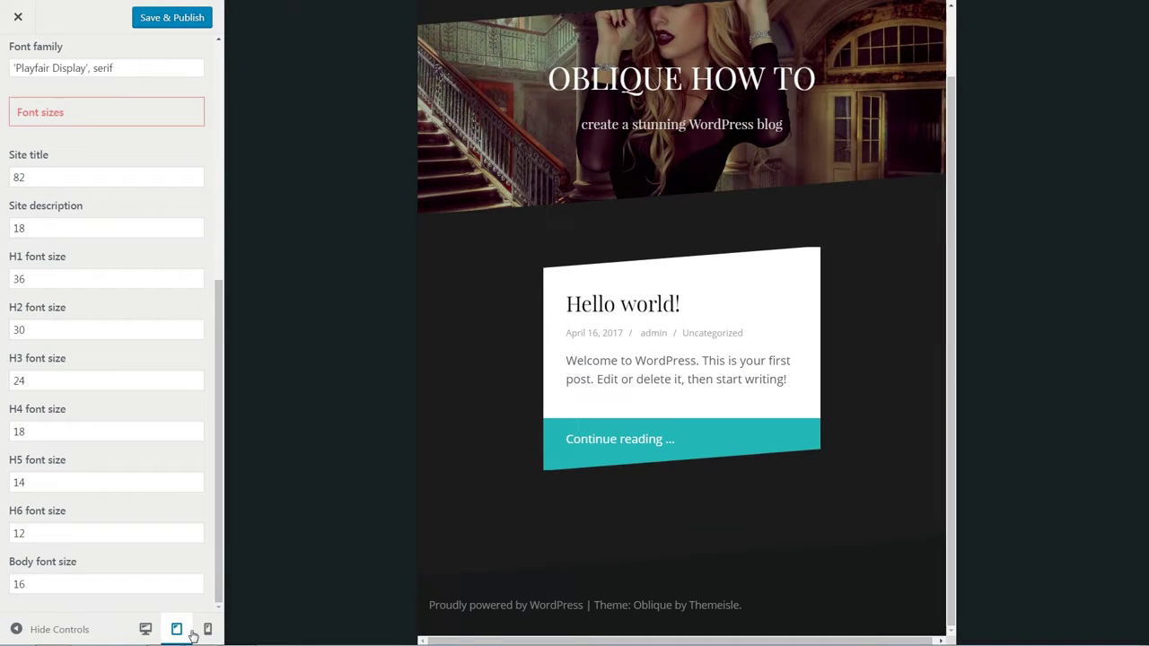
left_click(207, 629)
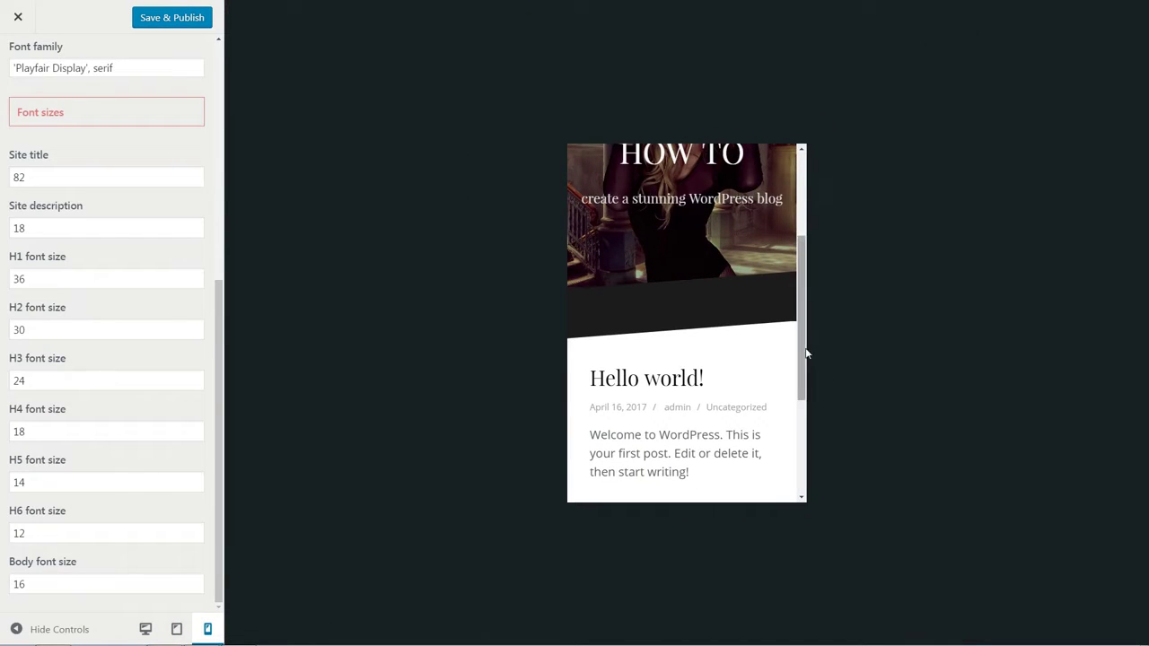
left_click_drag(802, 352, 802, 436)
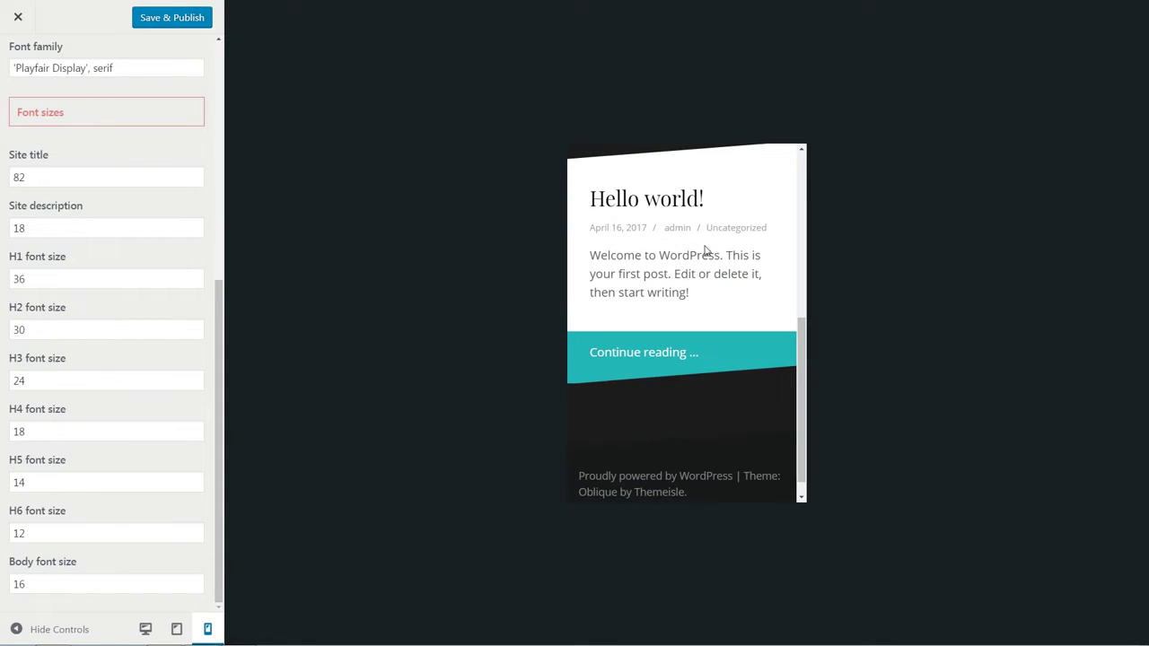
triple_click(694, 294)
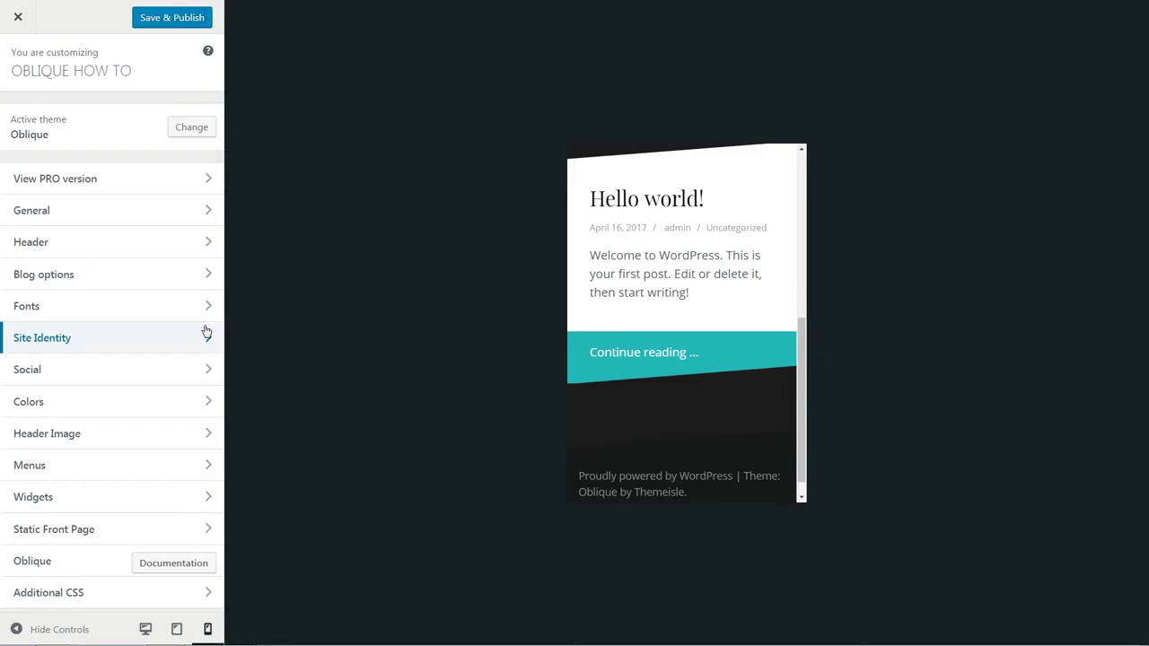
left_click(206, 340)
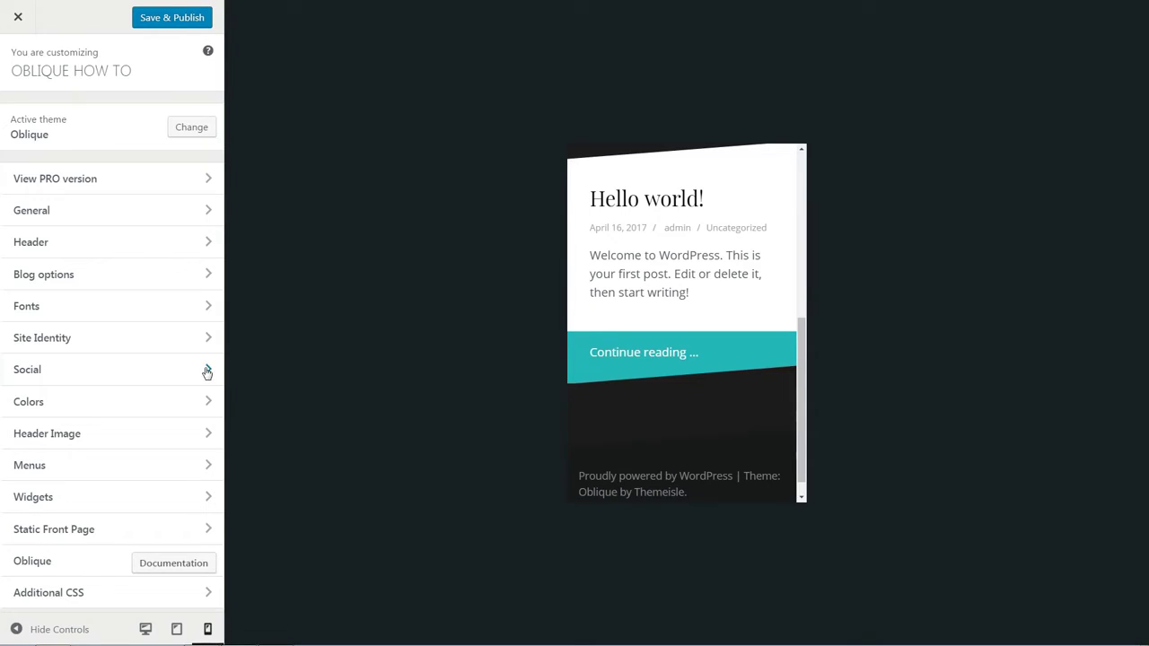
Create a new menu named 'social'
left_click(207, 370)
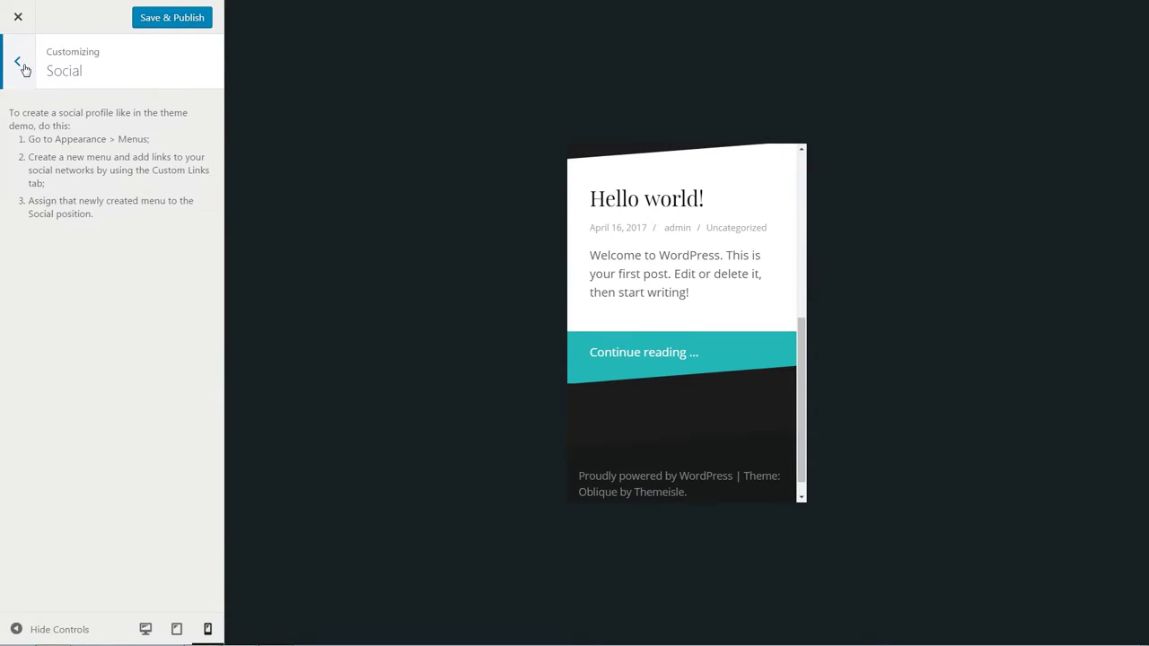
left_click(19, 63)
left_click(208, 467)
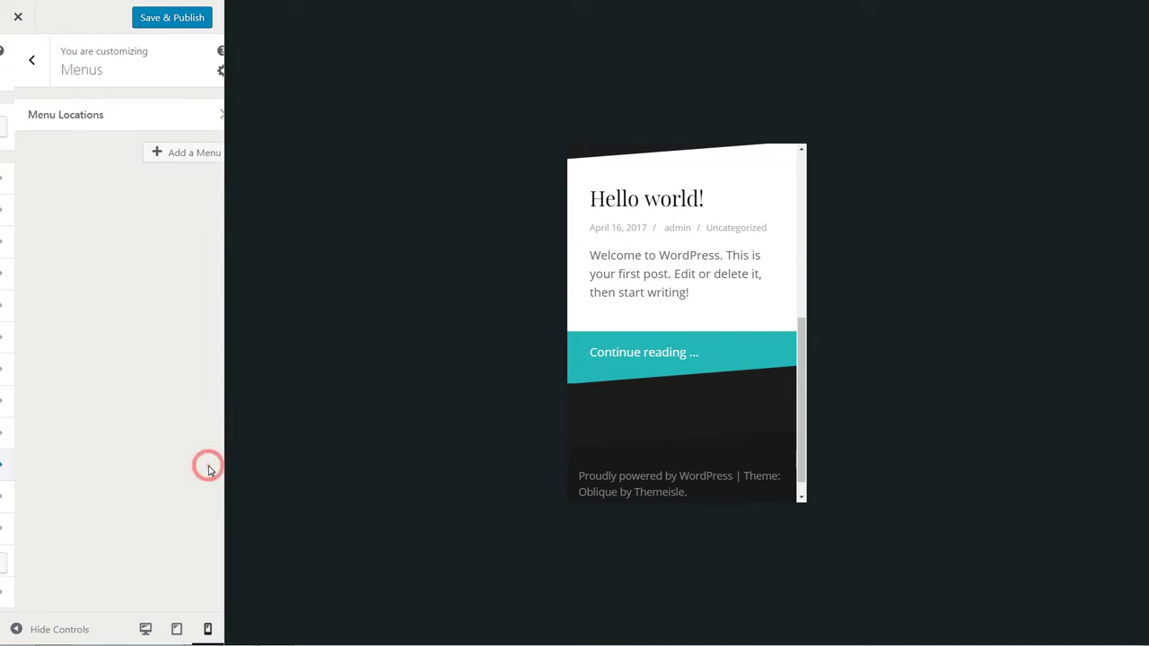
left_click(184, 153)
type("social")
left_click(176, 230)
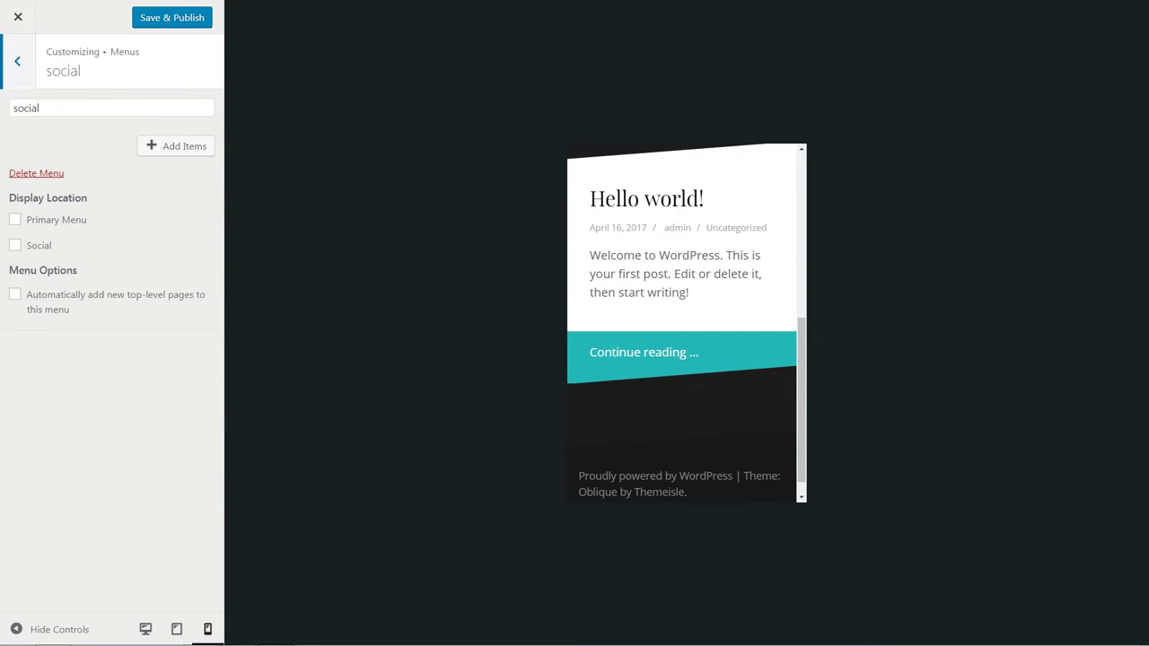
Add a Custom Link to facebook.com labelled 'facebook' to the social menu
left_click(176, 145)
left_click(380, 65)
left_click(309, 90)
type("facebook.com")
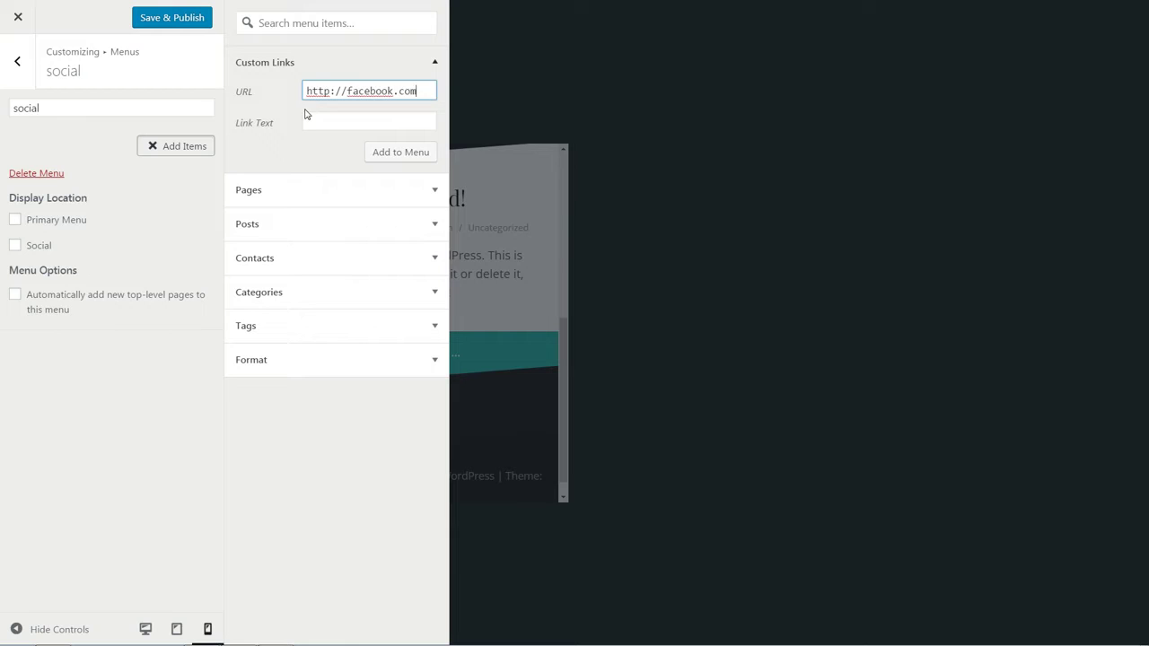
left_click(311, 120)
type("facebook")
key("Return")
Add a twitter link, assign the menu to the Social location, and publish
left_click(215, 176)
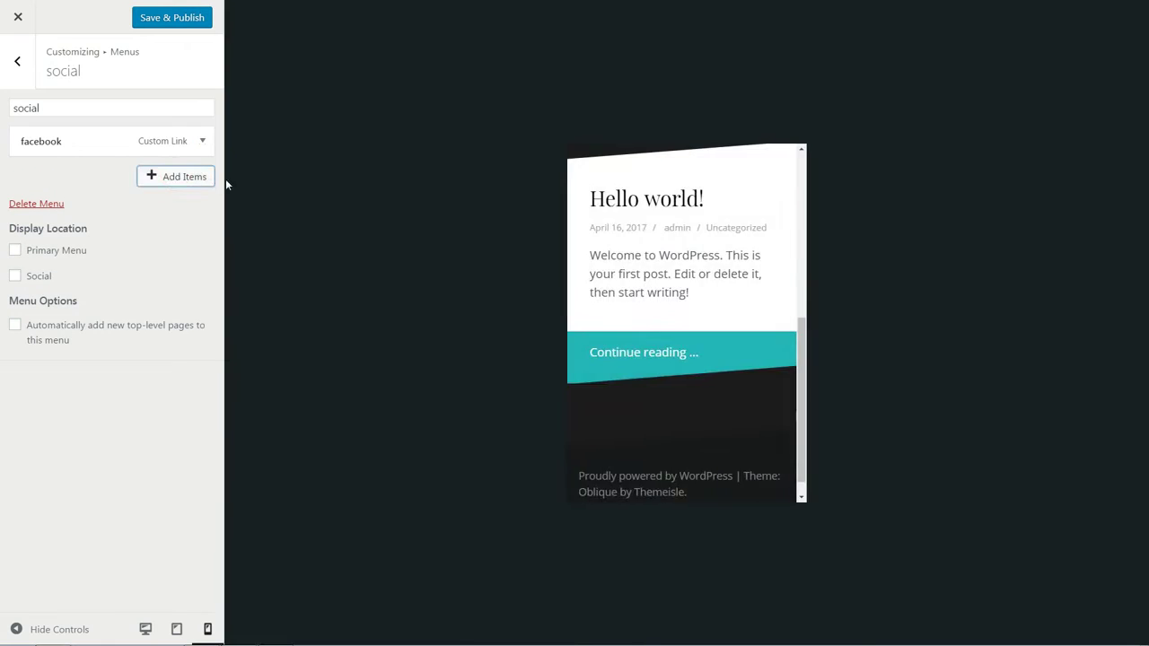
left_click(205, 177)
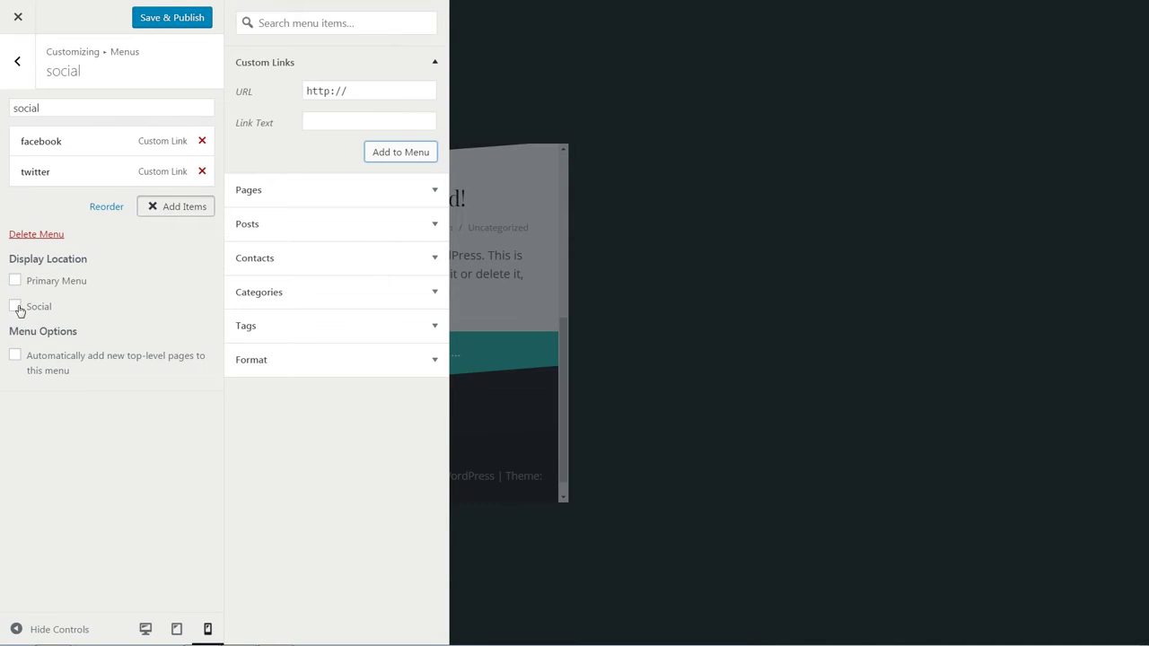
left_click(15, 307)
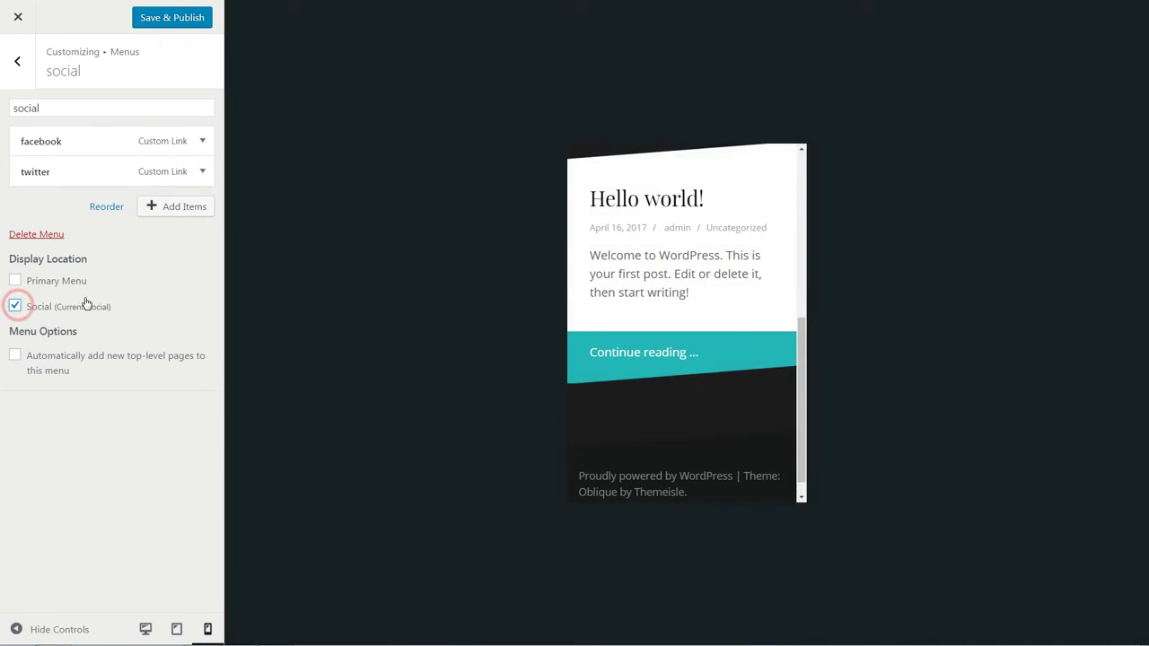
left_click(162, 17)
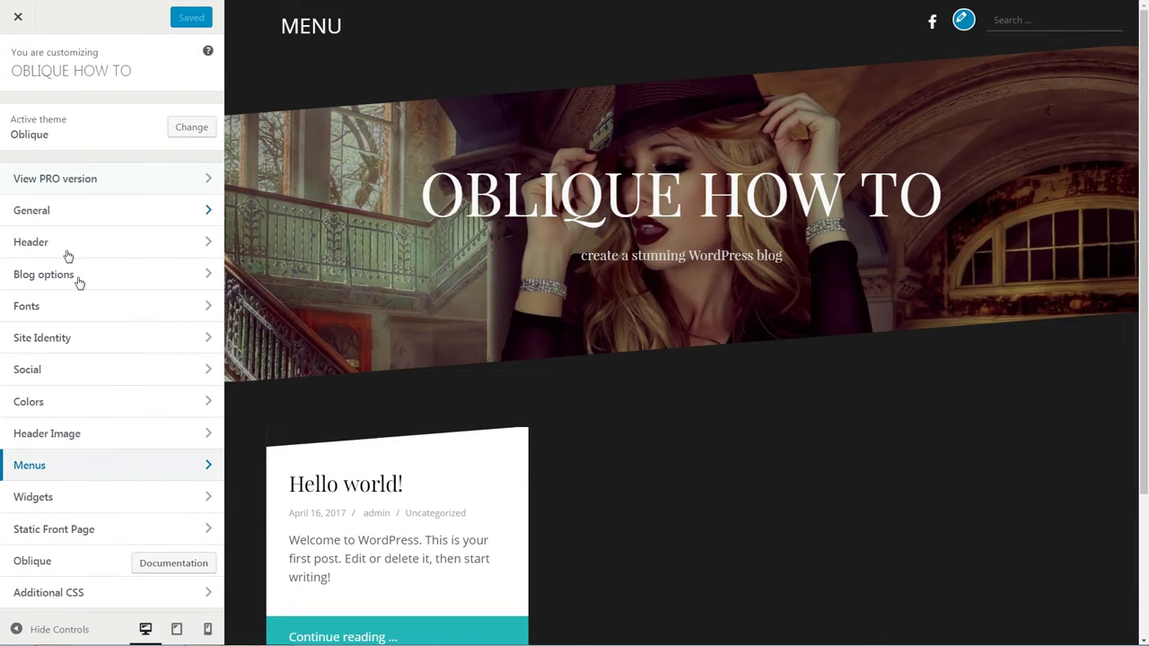
Inspect the Background Color and Primary color pickers in Colors, leaving the defaults unchanged
left_click(202, 402)
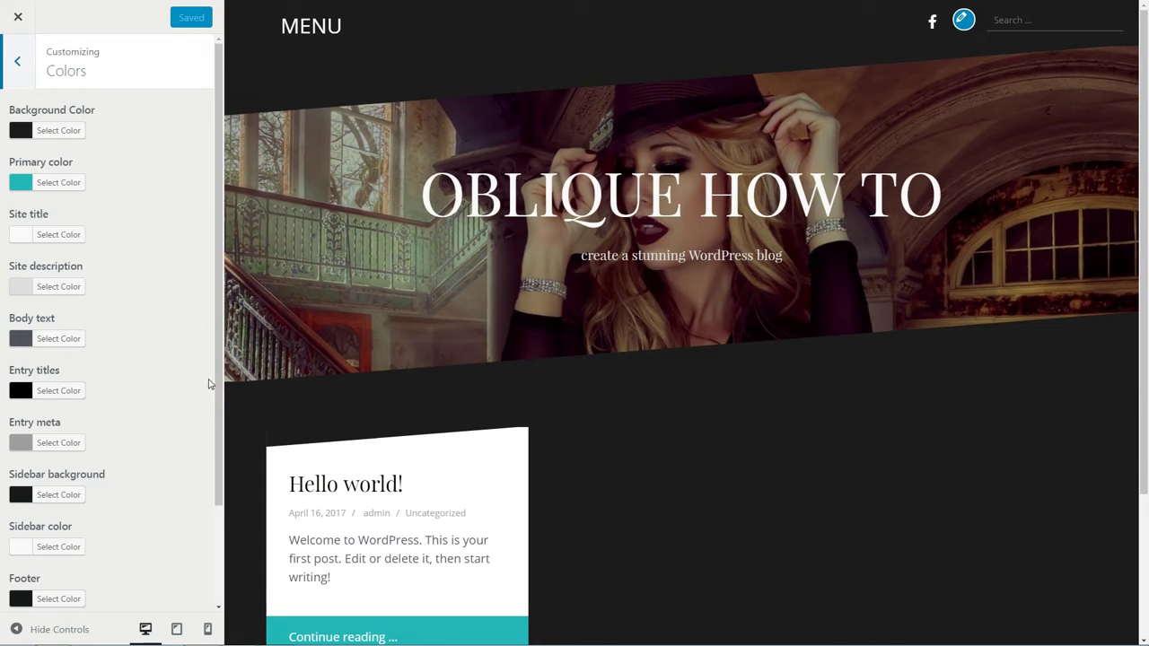
left_click_drag(219, 384, 243, 256)
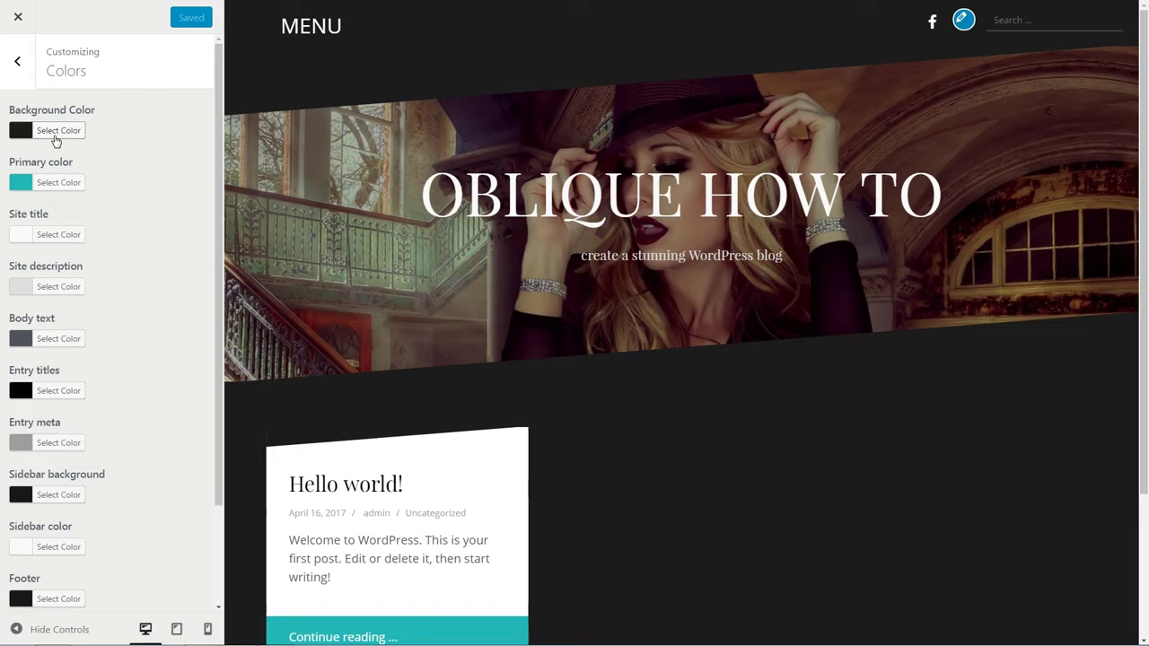
left_click(55, 135)
left_click(54, 135)
left_click(54, 183)
left_click(55, 183)
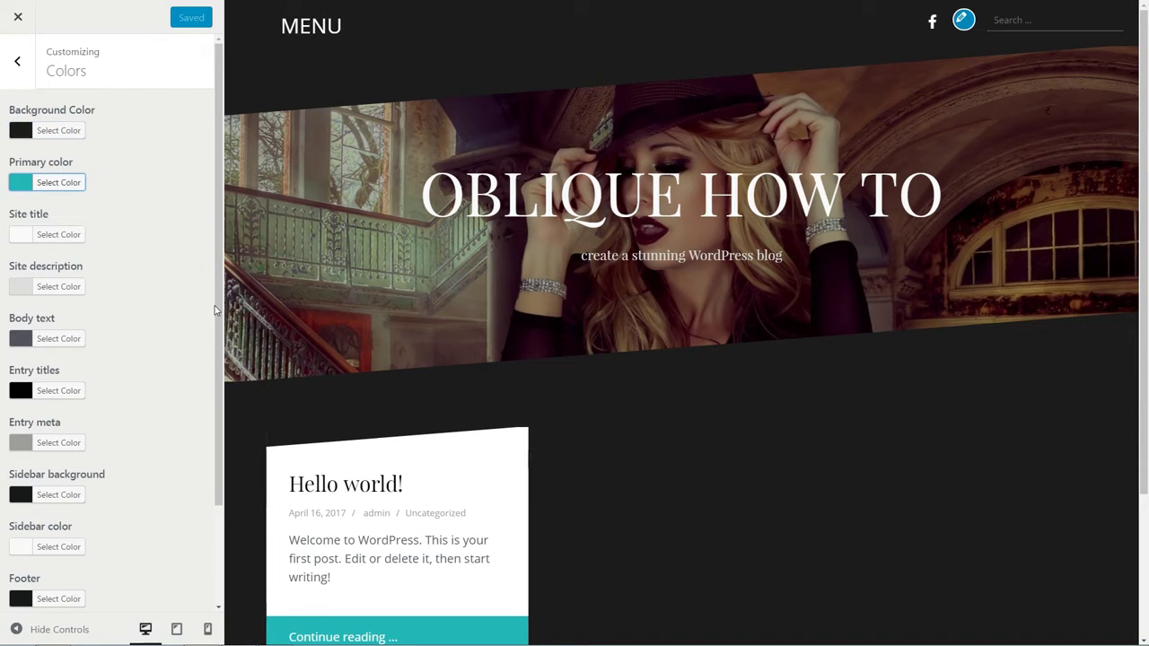
scroll(215, 309, "down", 3)
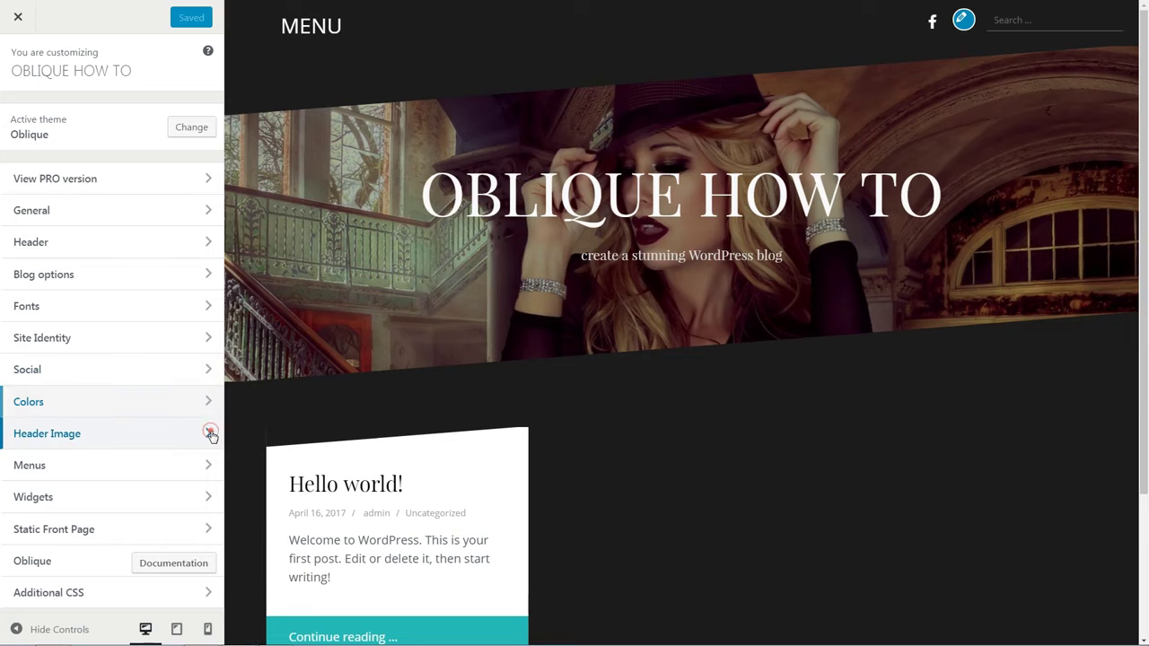
Hide the header image for a plain dark header, without choosing a replacement image
left_click(210, 430)
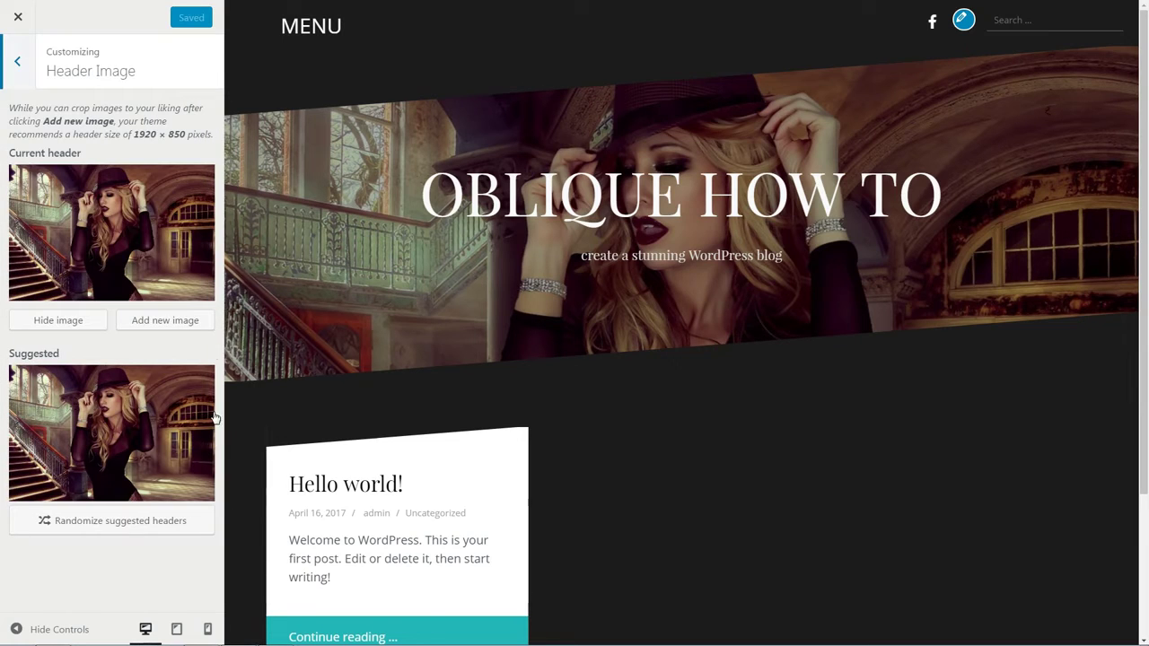
left_click(72, 321)
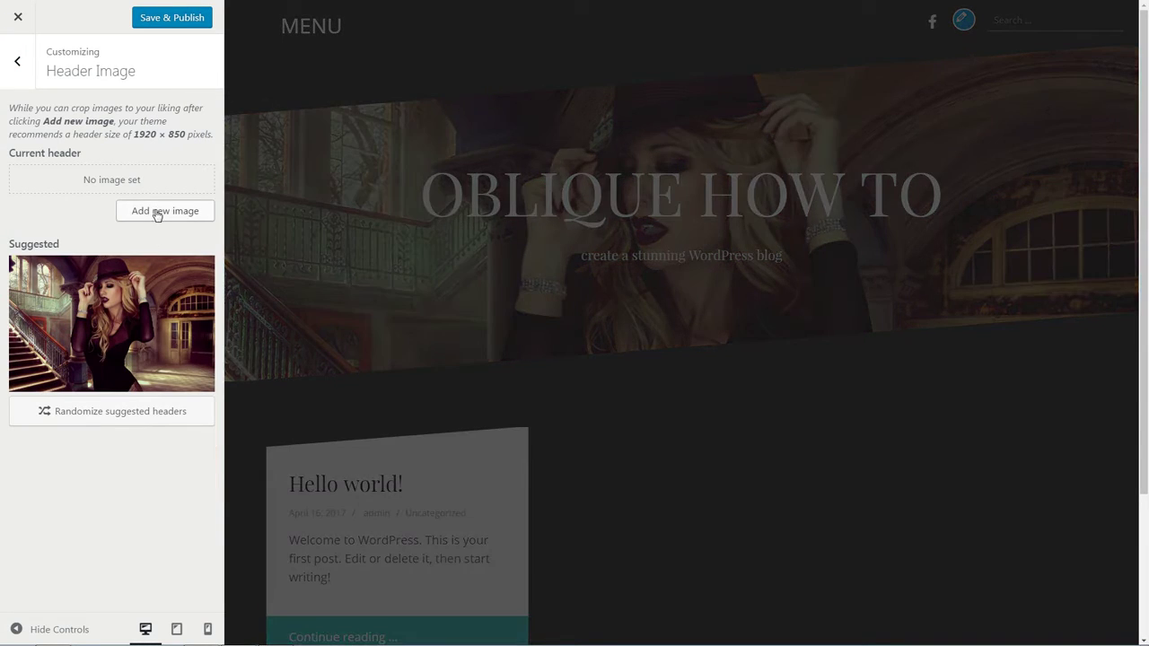
left_click(157, 214)
left_click(1110, 38)
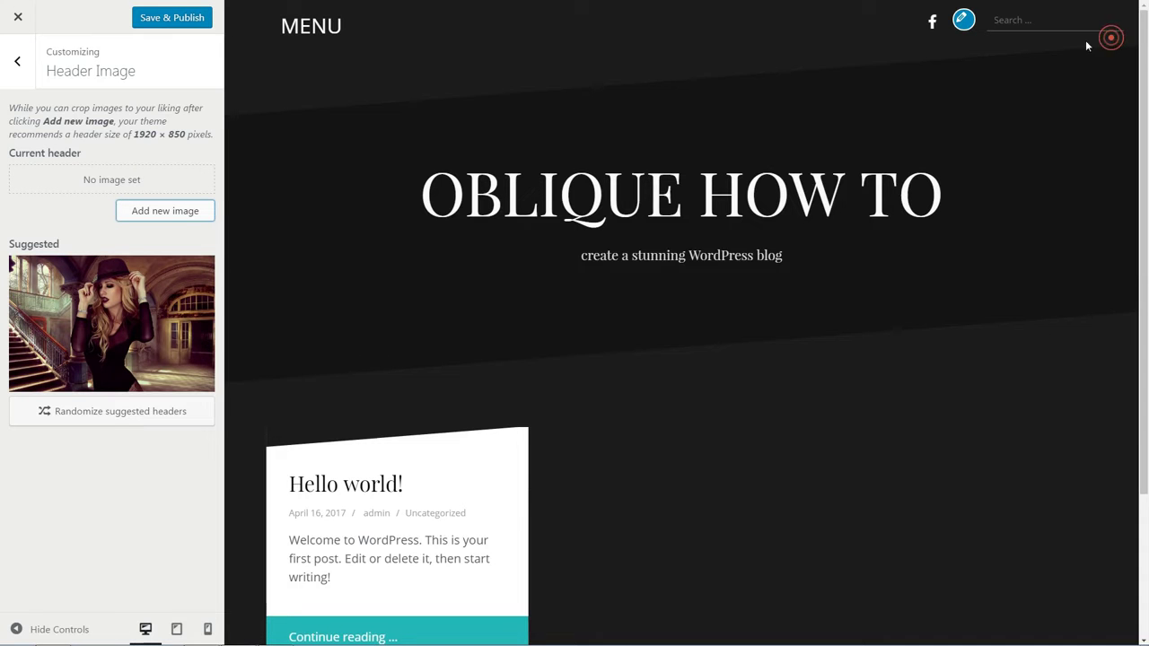
left_click(17, 66)
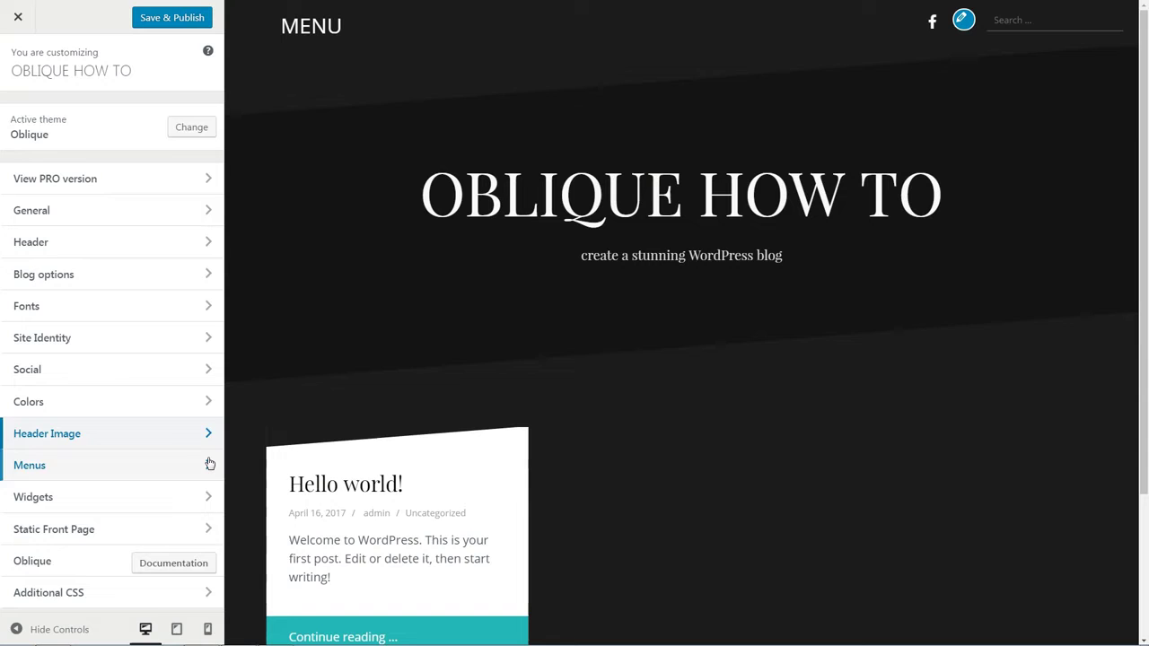
Create a new menu named 'main'
left_click(210, 459)
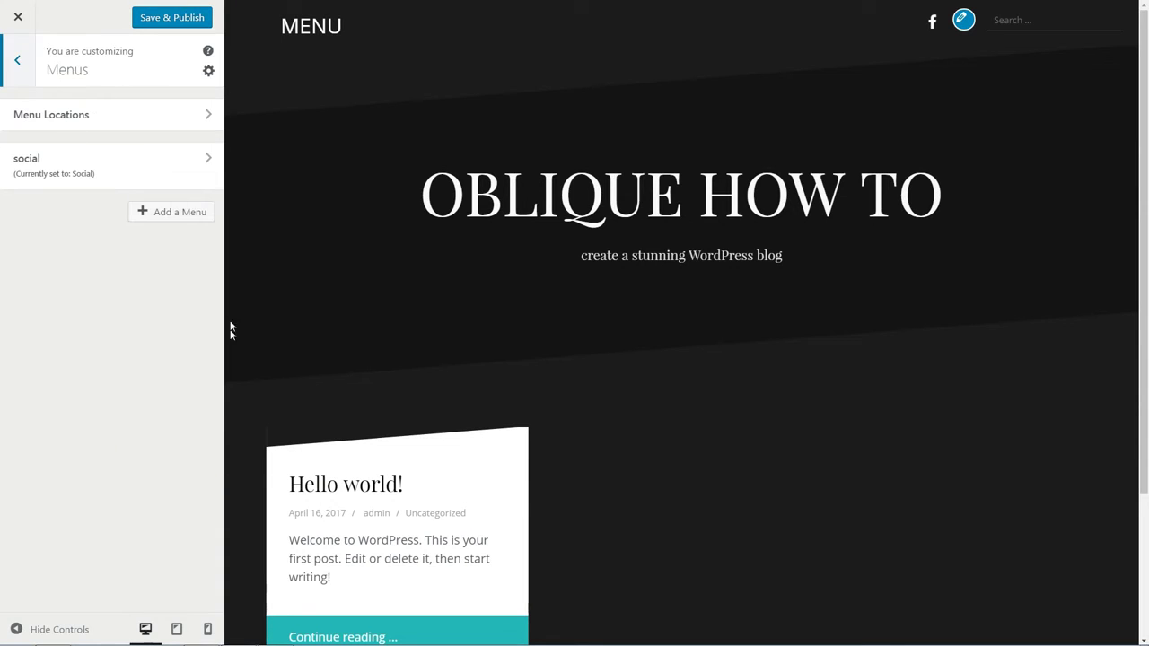
left_click(169, 221)
left_click(135, 253)
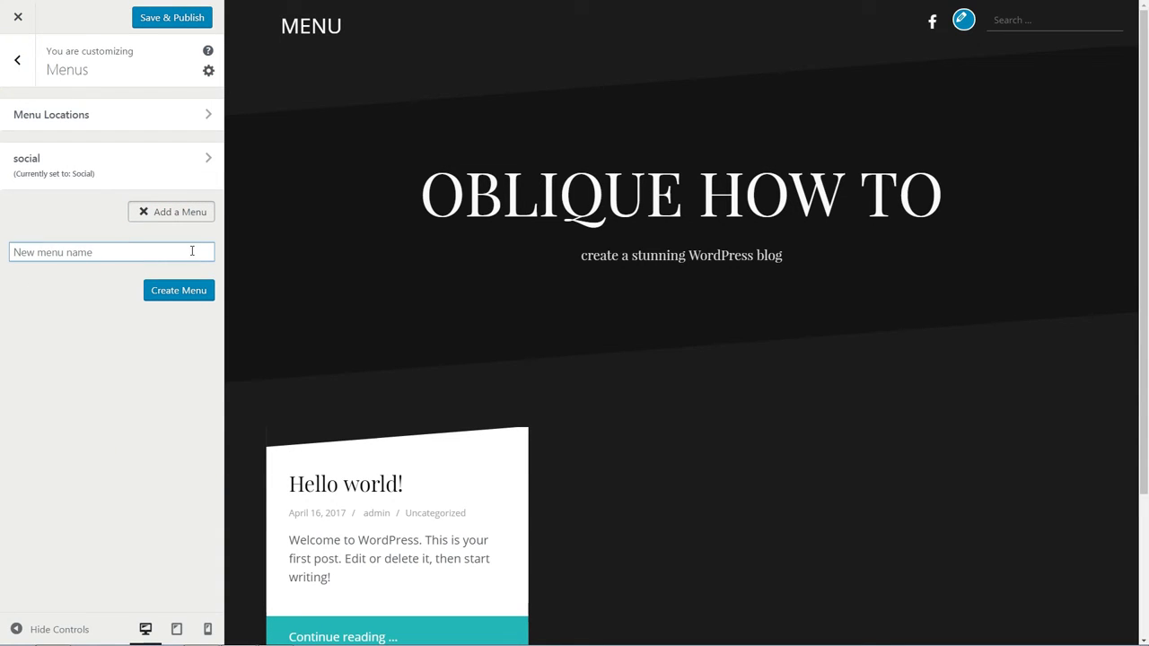
left_click(179, 289)
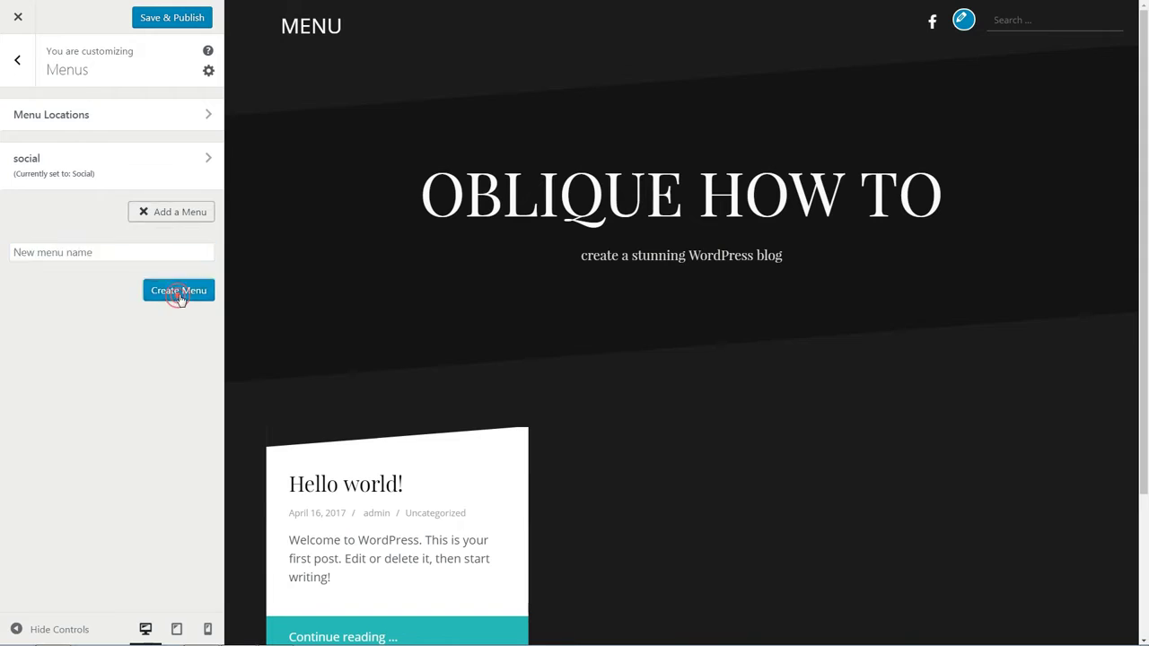
Add the Home and Sample Page pages to the main menu
left_click(156, 149)
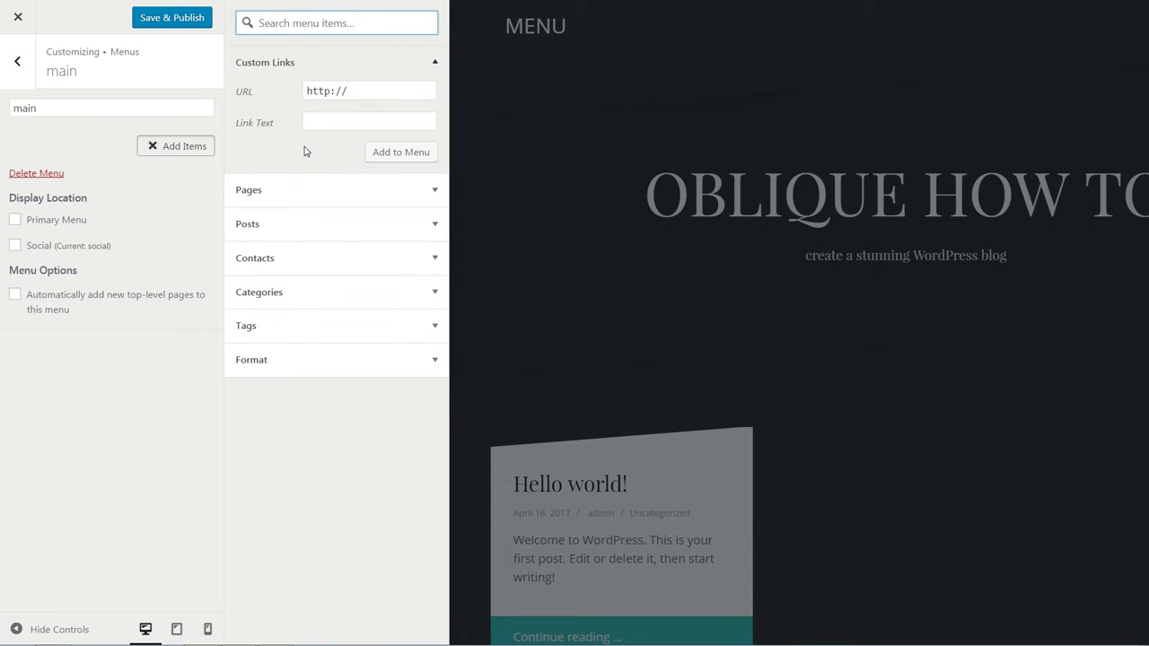
left_click(300, 200)
left_click(250, 129)
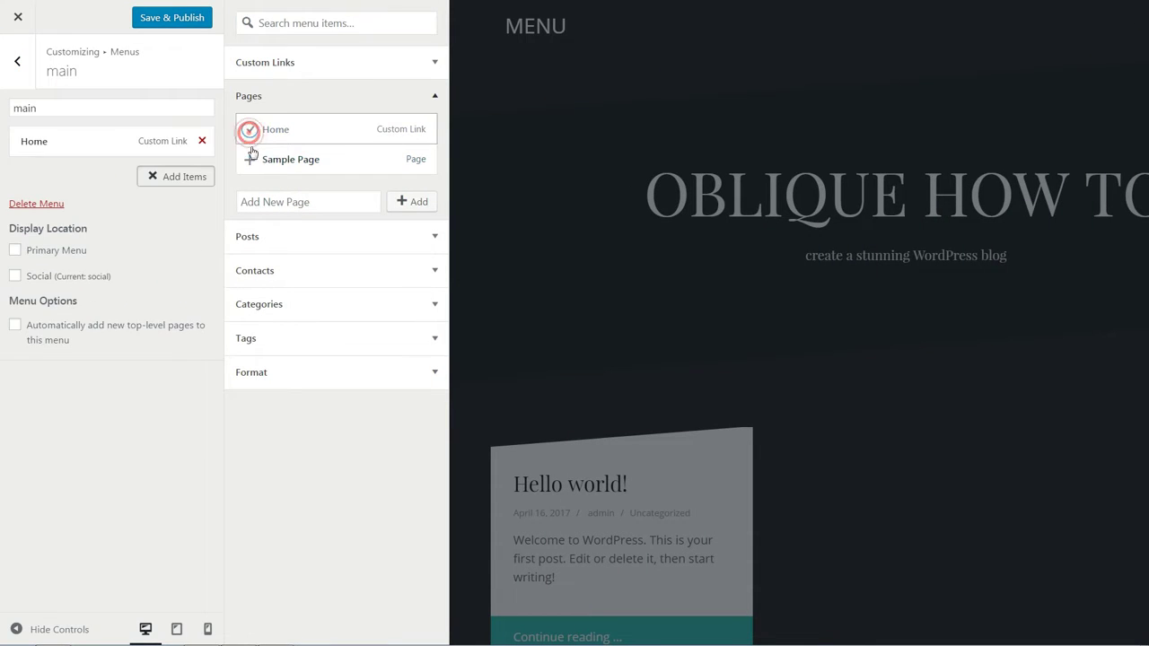
left_click(249, 159)
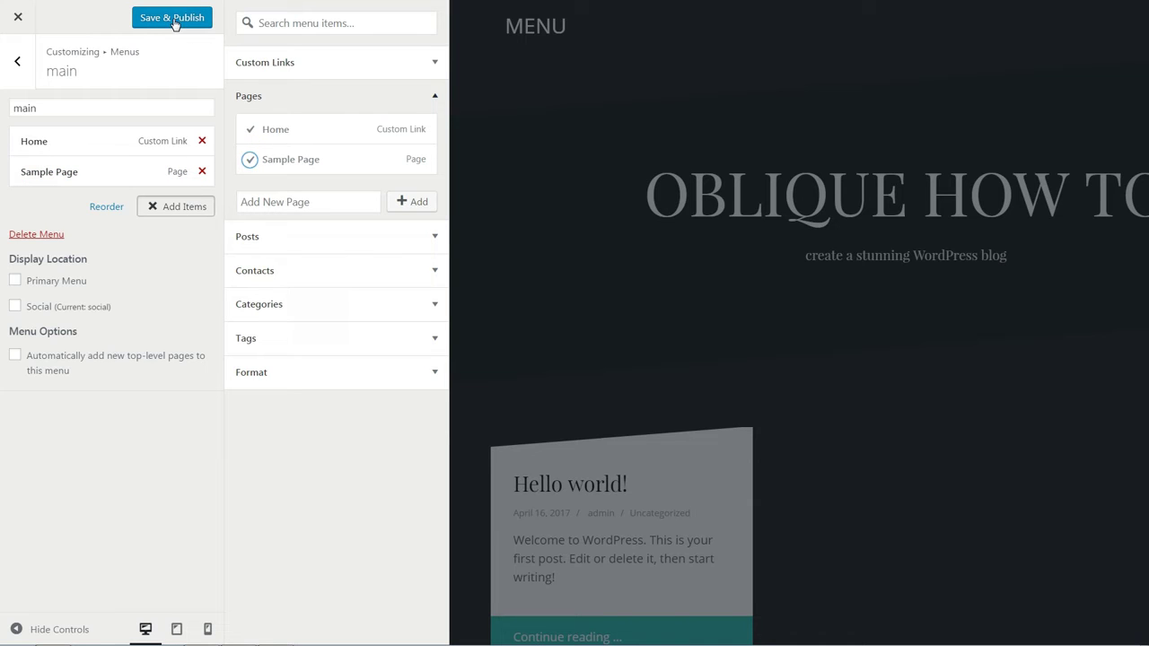
Assign main as the Primary Menu and publish it
left_click(15, 281)
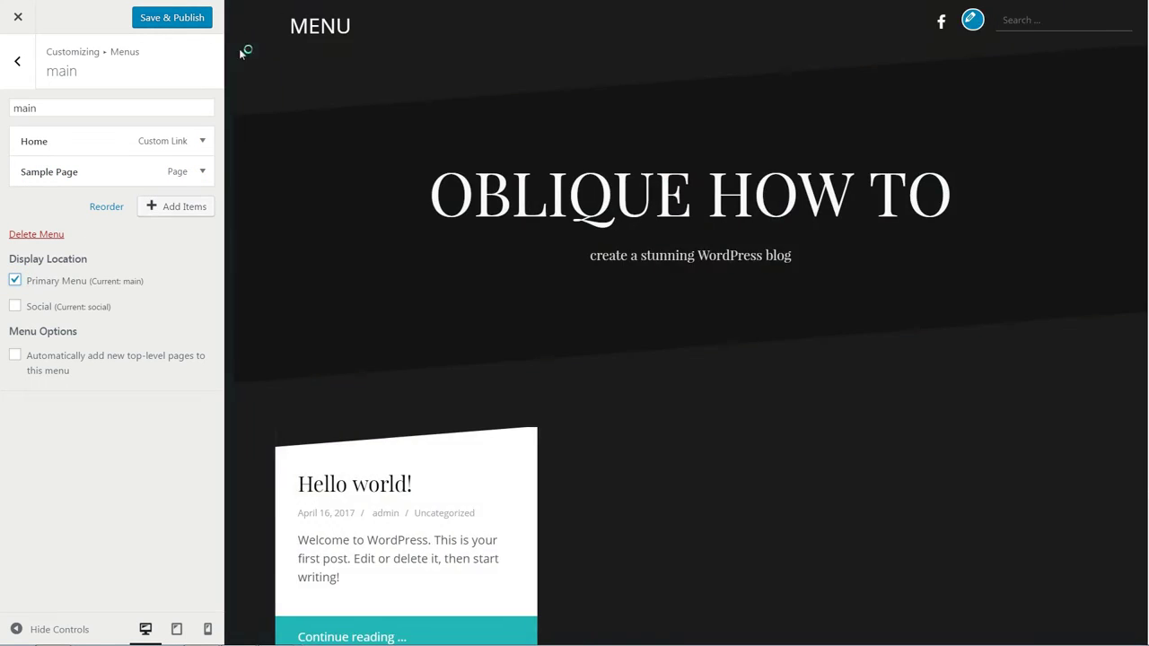
left_click(175, 23)
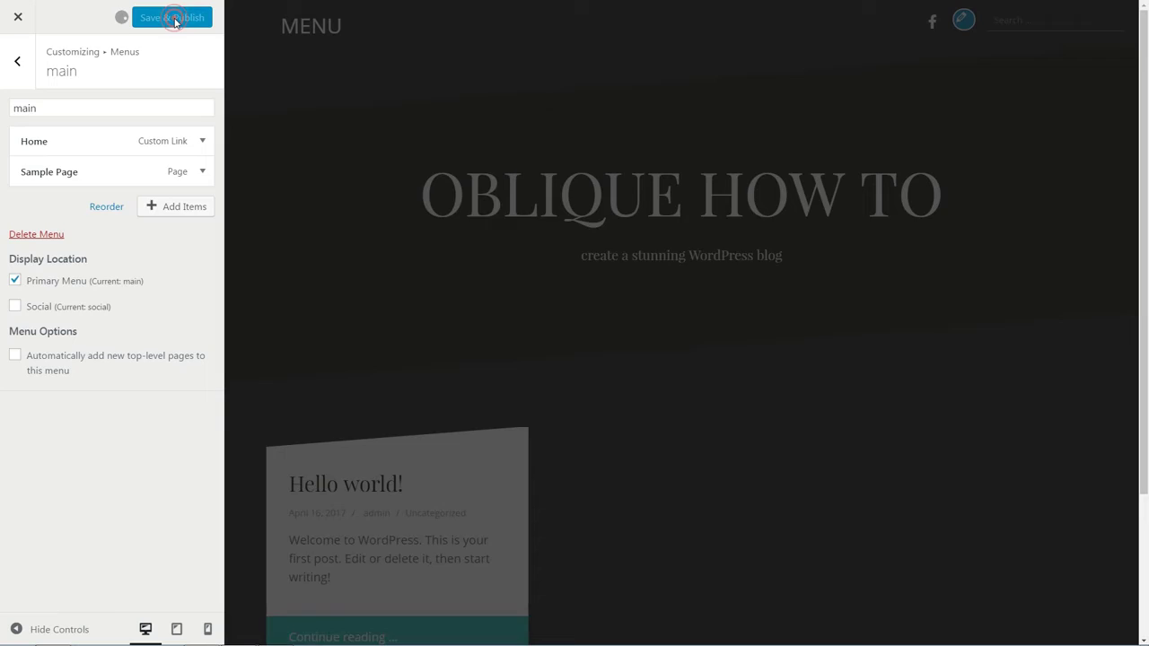
left_click(18, 63)
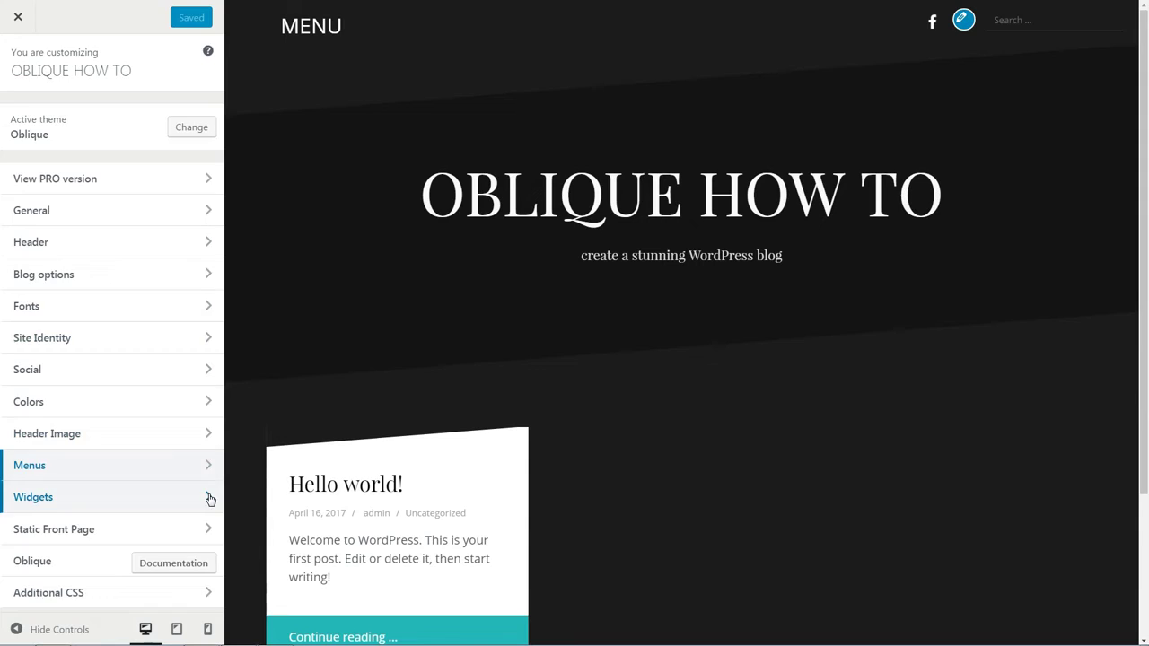
In the Customizer's Widgets > Sidebar panel, delete the Categories widget
left_click(209, 499)
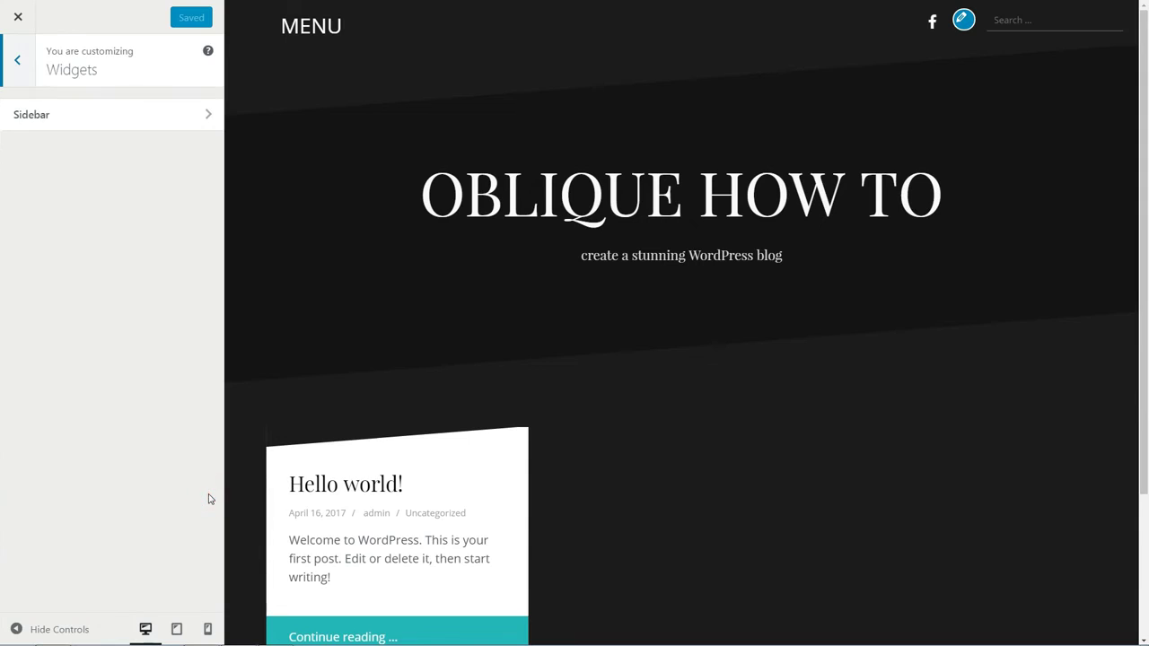
left_click(204, 123)
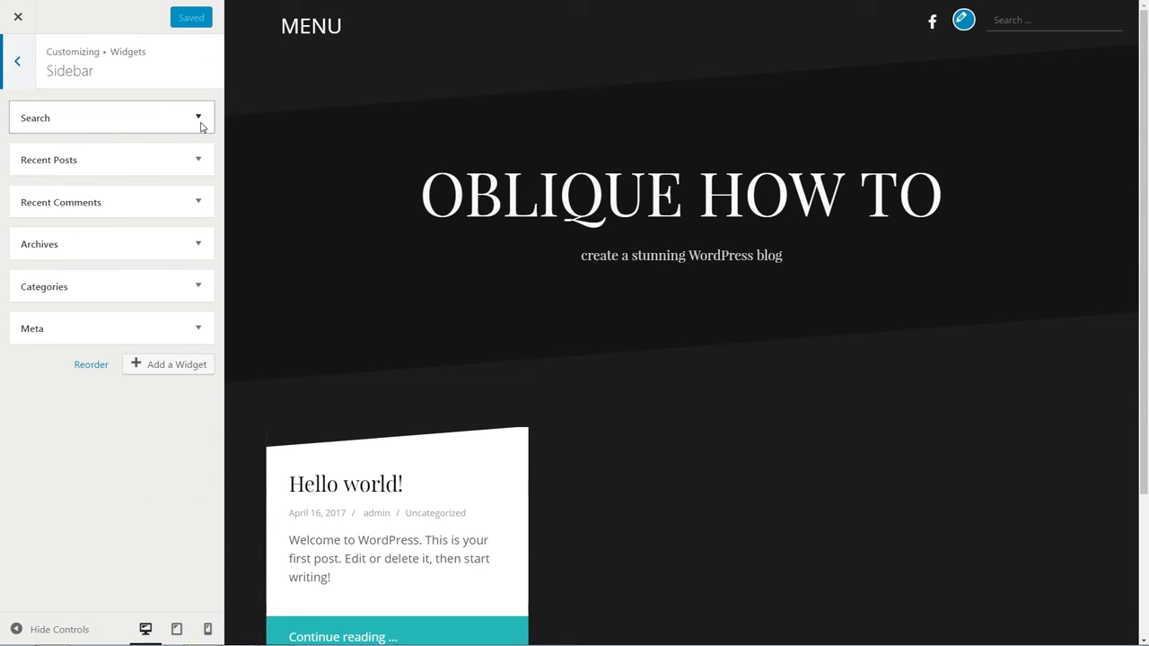
left_click(201, 126)
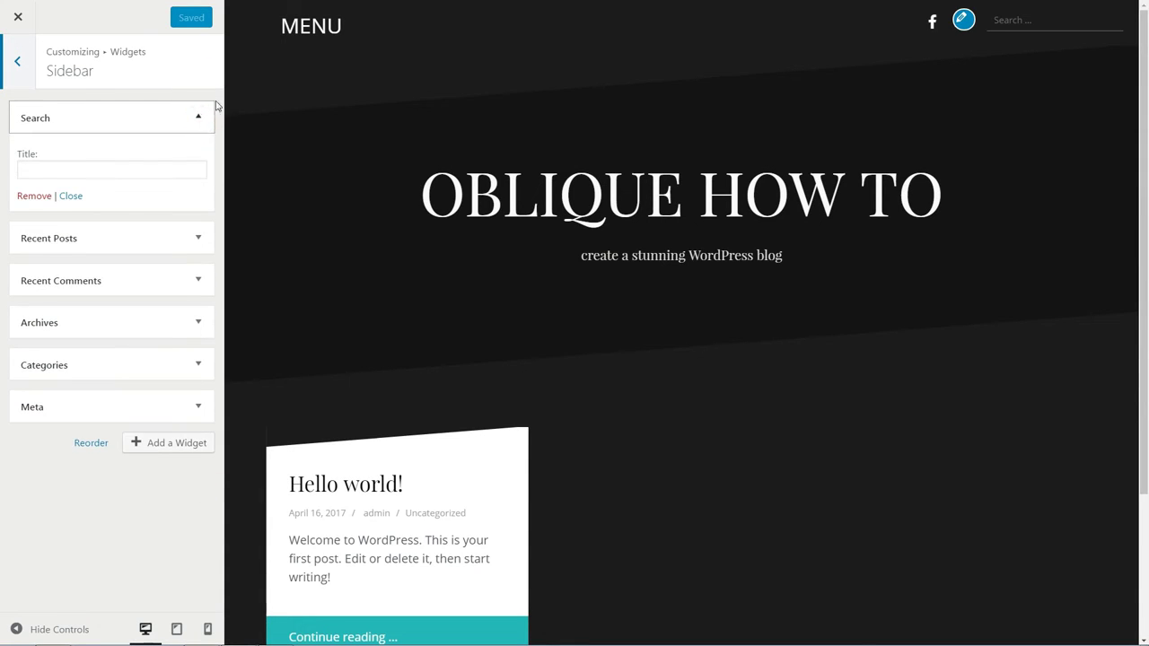
left_click(309, 27)
left_click(179, 361)
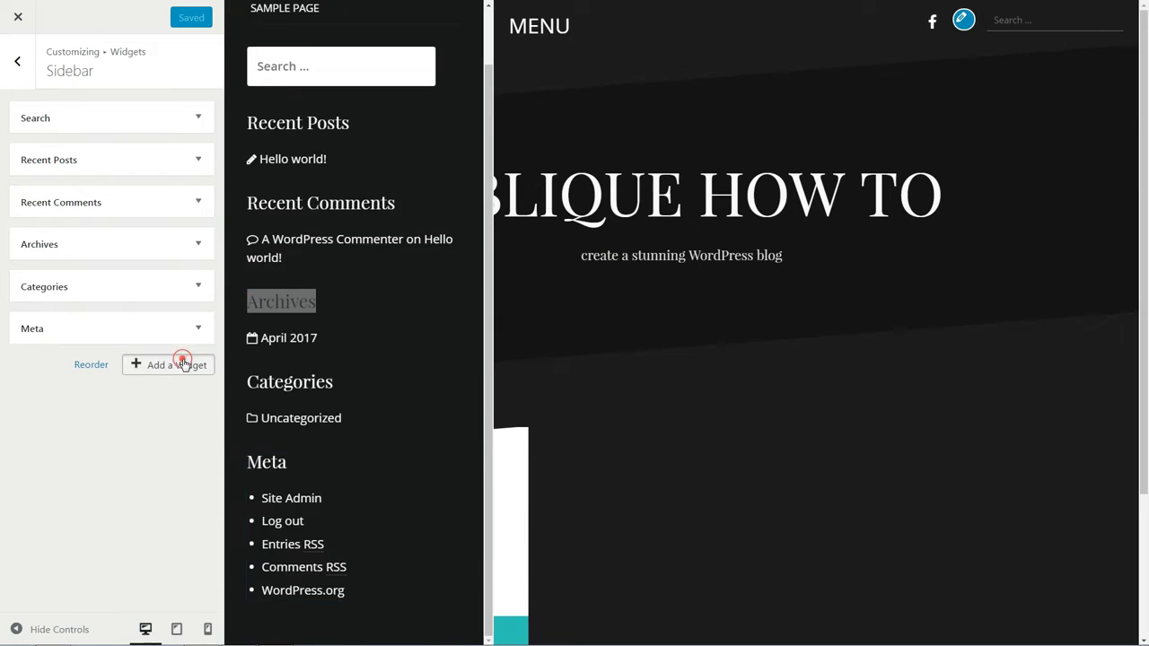
left_click(182, 361)
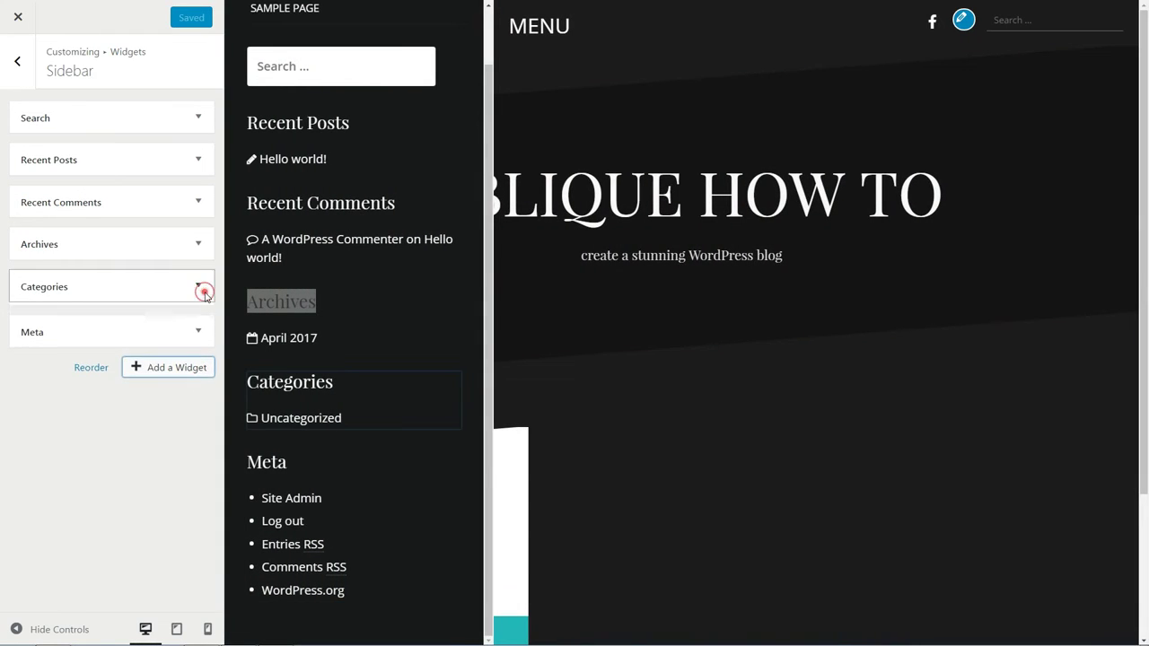
left_click(206, 288)
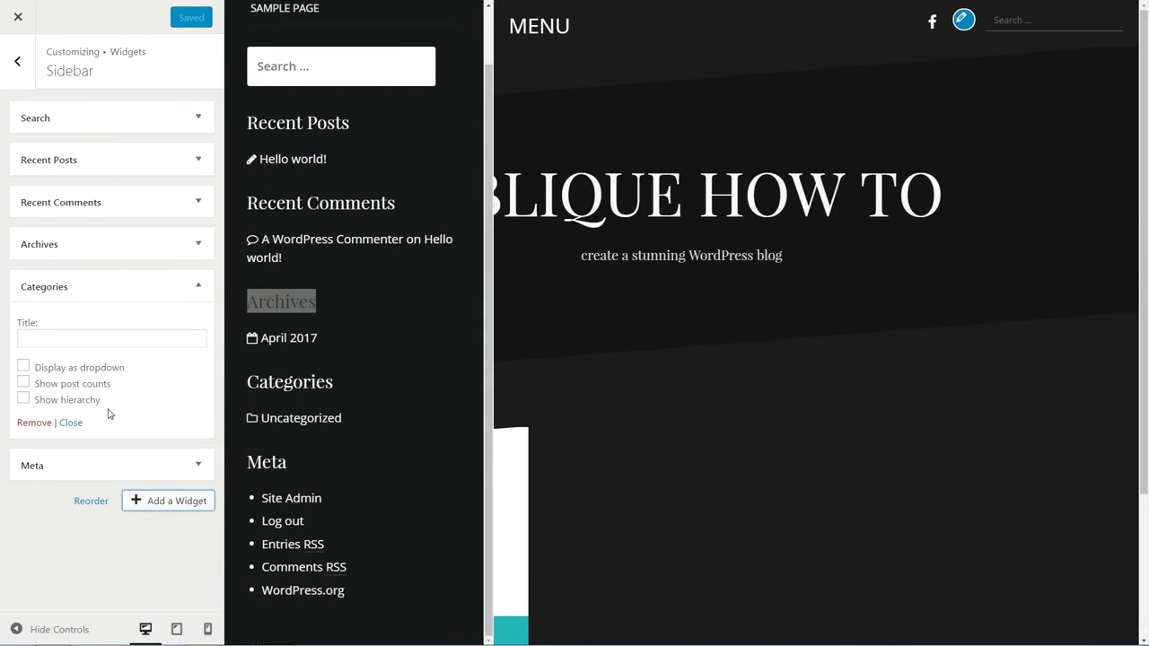
left_click(34, 423)
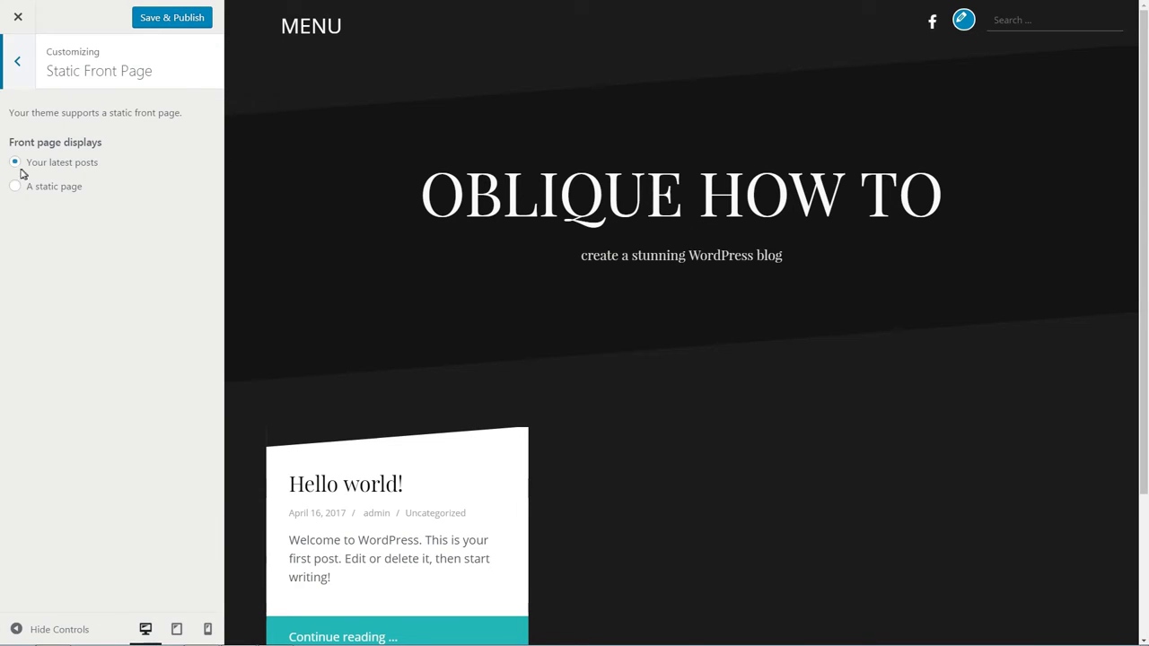
Keep 'Your latest posts' as the front page display and Save & Publish the customizations
left_click(19, 188)
left_click(15, 161)
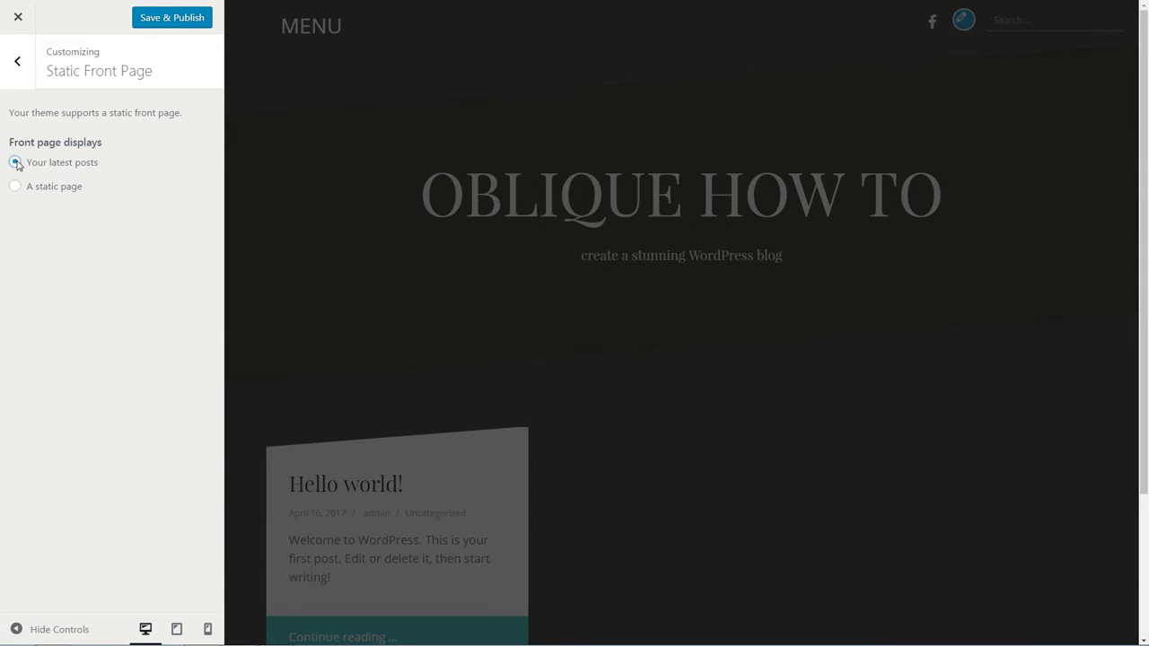
left_click(177, 21)
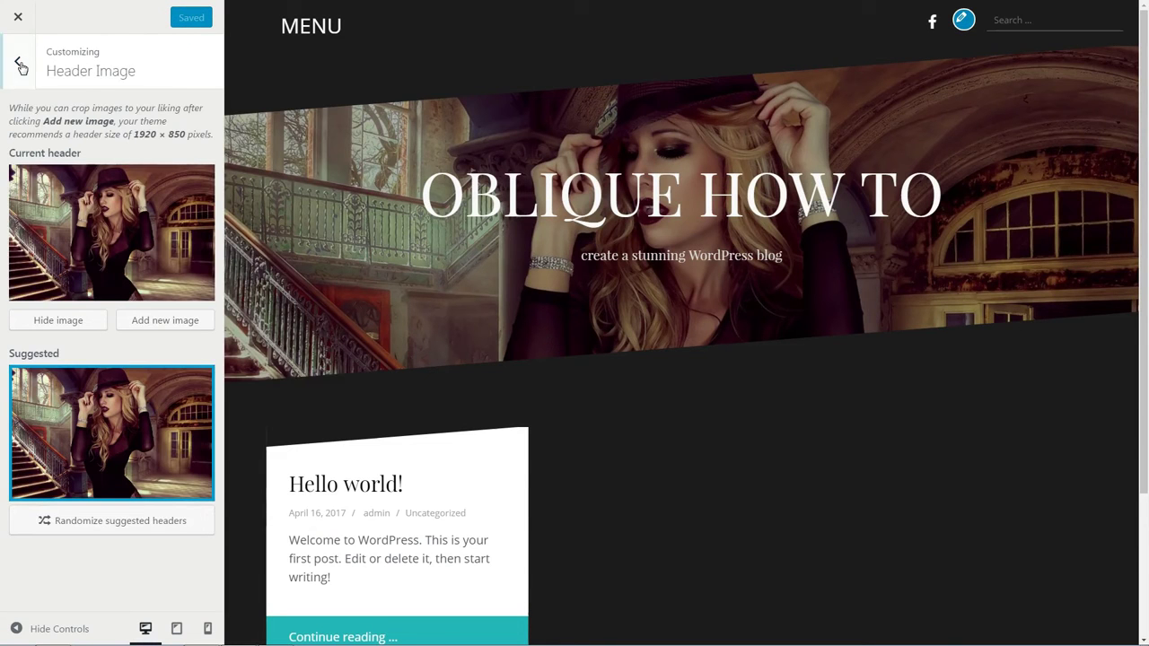
left_click(20, 63)
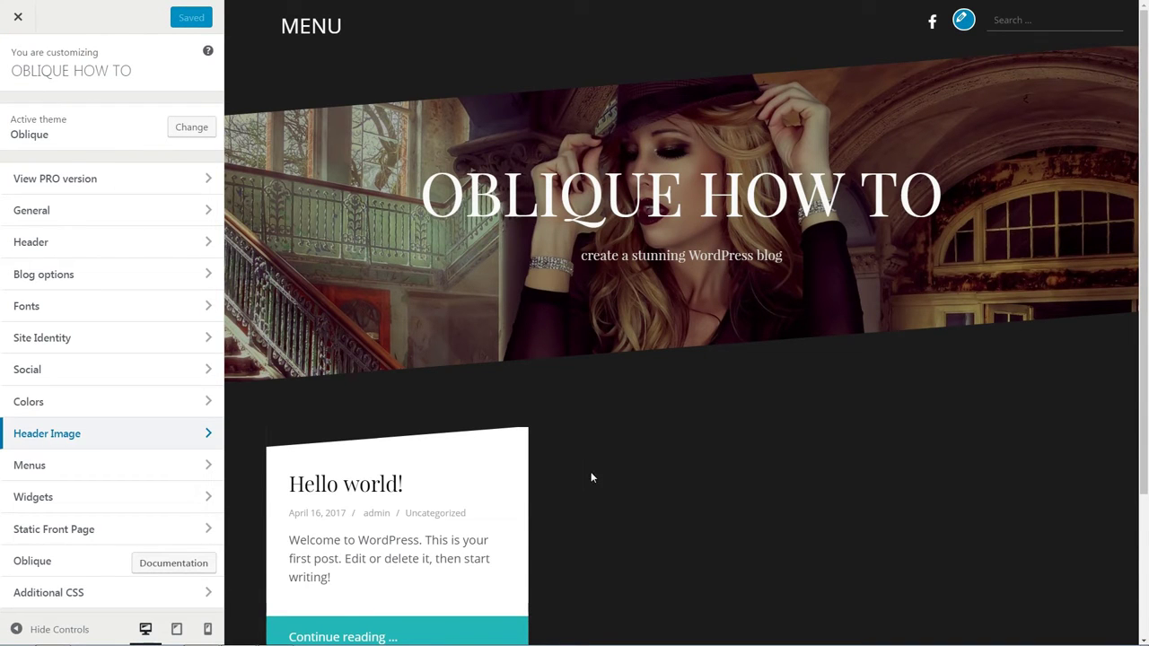
Start a new post titled 'Blog post TESTING' and paste Lorem ipsum text into its body
left_click(18, 16)
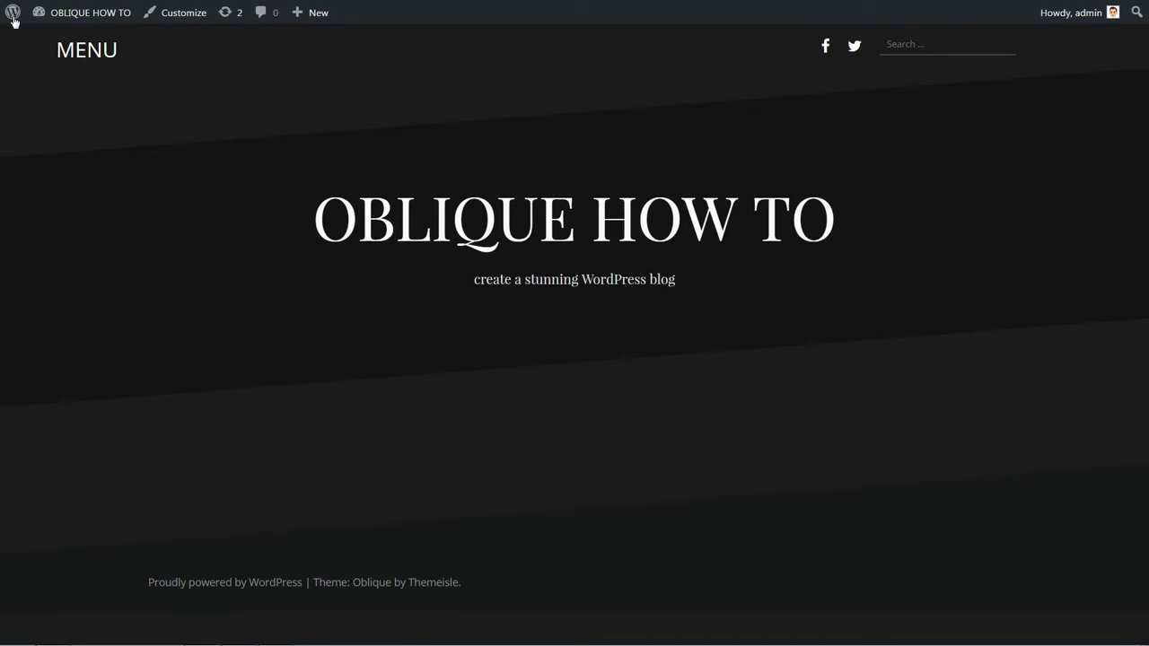
mouse_move(311, 18)
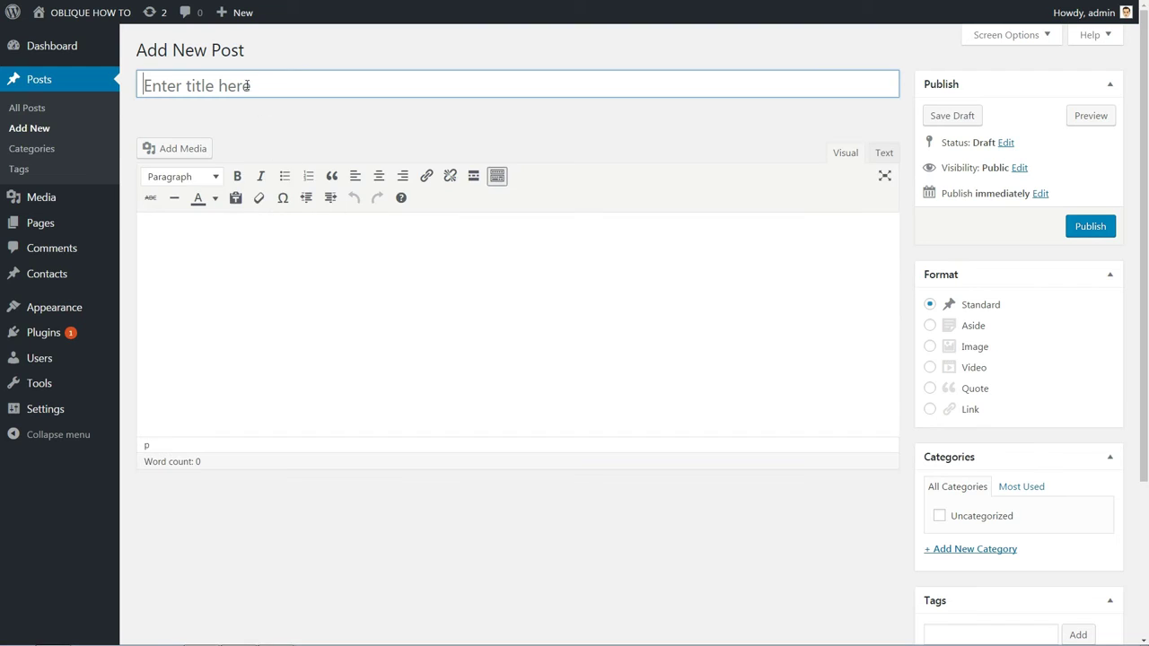
left_click(245, 84)
right_click(205, 238)
left_click(247, 306)
Make the opening line a separate Heading 2 and add an empty paragraph after 'mauris et.'
mouse_move(145, 241)
left_mouse_down()
mouse_move(680, 379)
mouse_move(144, 241)
left_mouse_up()
key("Return")
key("Return")
key("BackSpace")
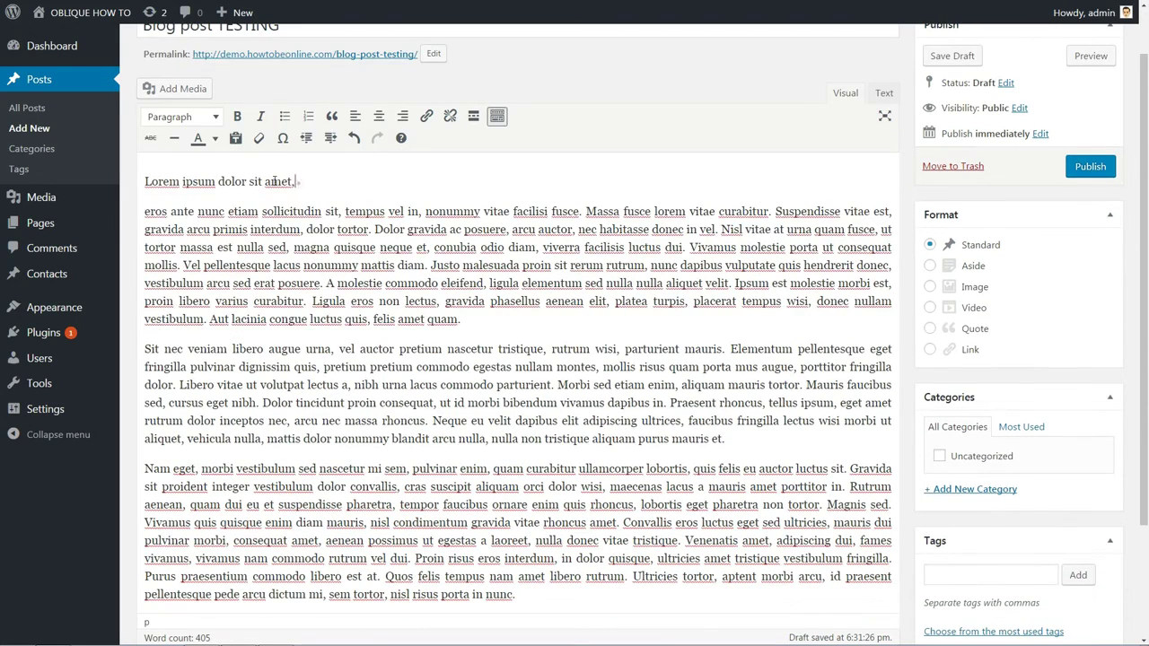
left_click_drag(303, 179, 145, 180)
left_click(212, 116)
left_click(231, 206)
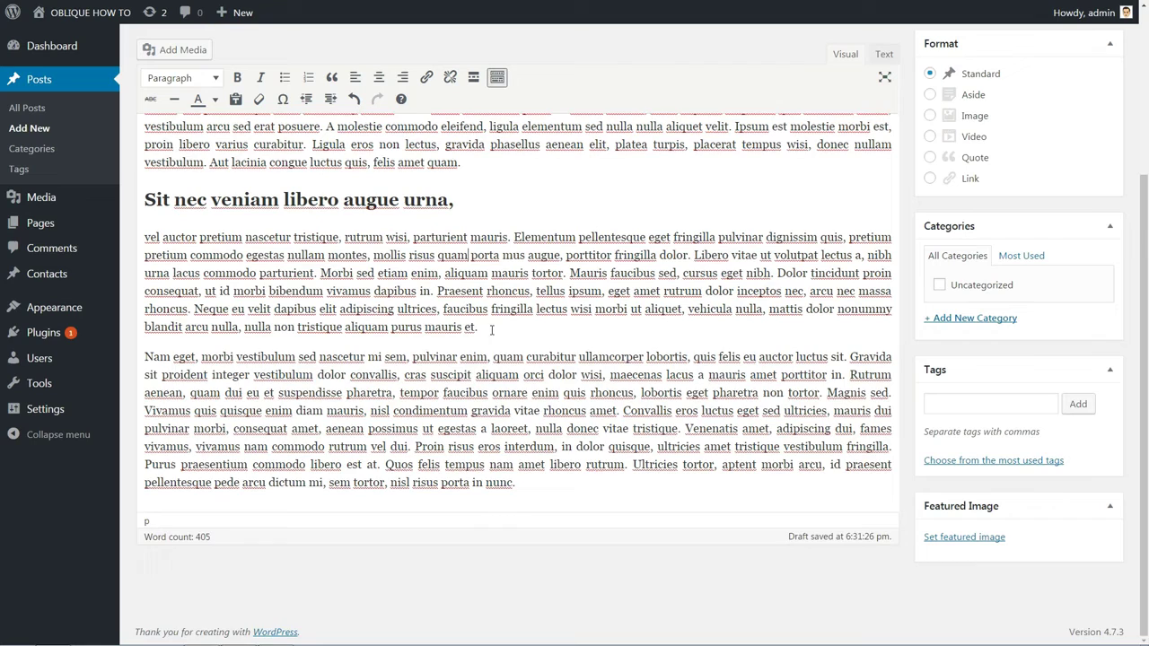
left_click(490, 331)
key("Return")
left_click(191, 52)
Upload an image file and insert it into the post body
left_click(213, 75)
left_click(616, 317)
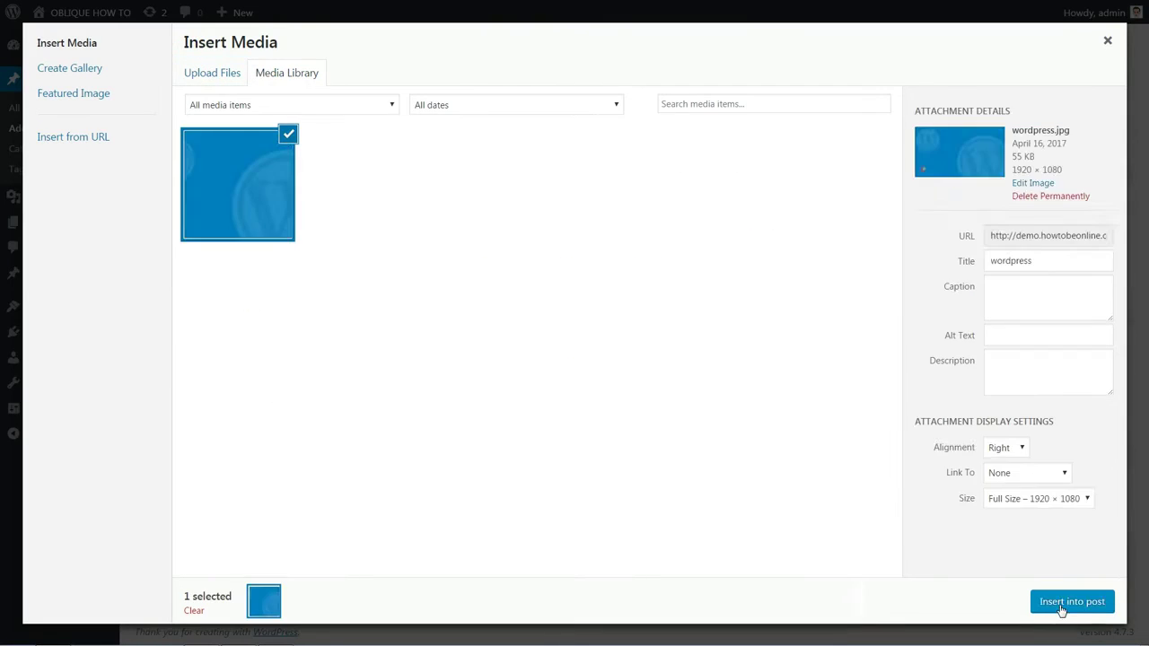
left_click(1064, 603)
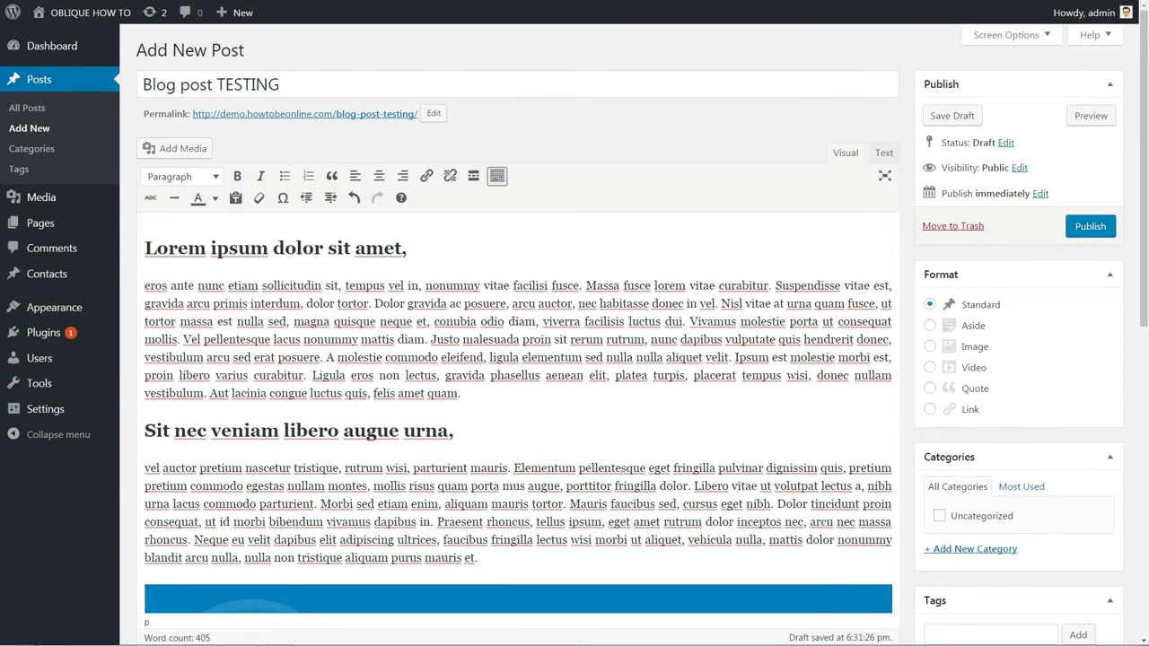
Keep the post format as Standard and file the post under Uncategorized
left_click(929, 329)
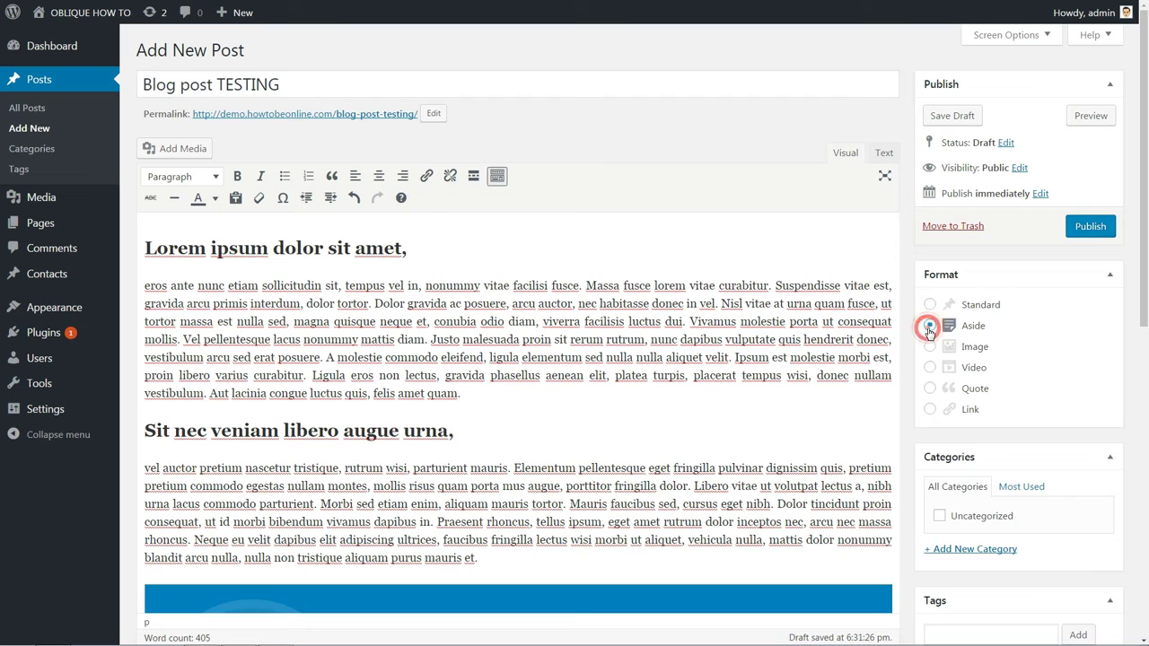
left_click(929, 348)
left_click(929, 368)
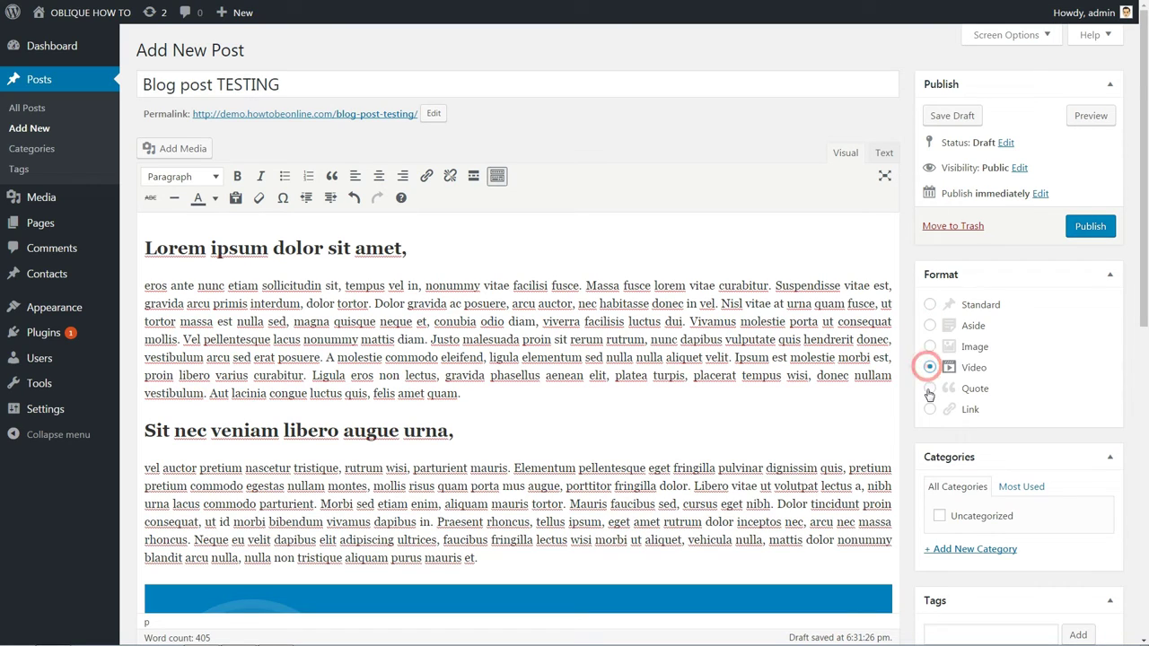
left_click(930, 388)
left_click(929, 410)
left_click(930, 305)
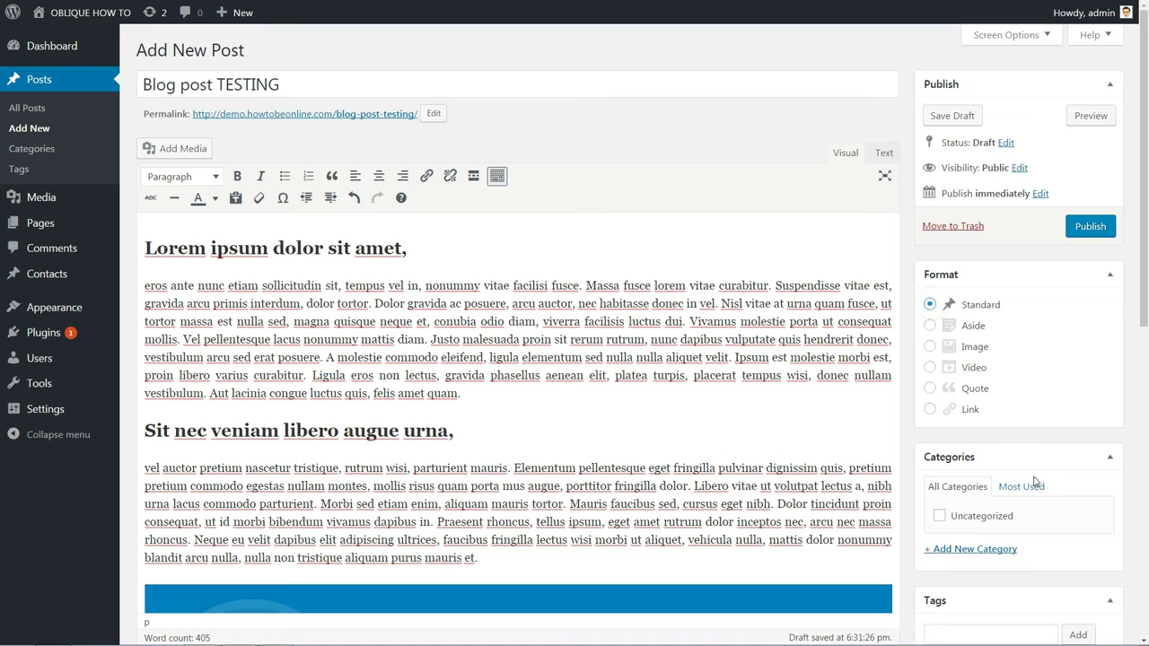
left_click(938, 517)
scroll(969, 448, "down", 2)
Create and tick a new 'test' category, and tag the post 'test' and 'testing'
left_click(969, 376)
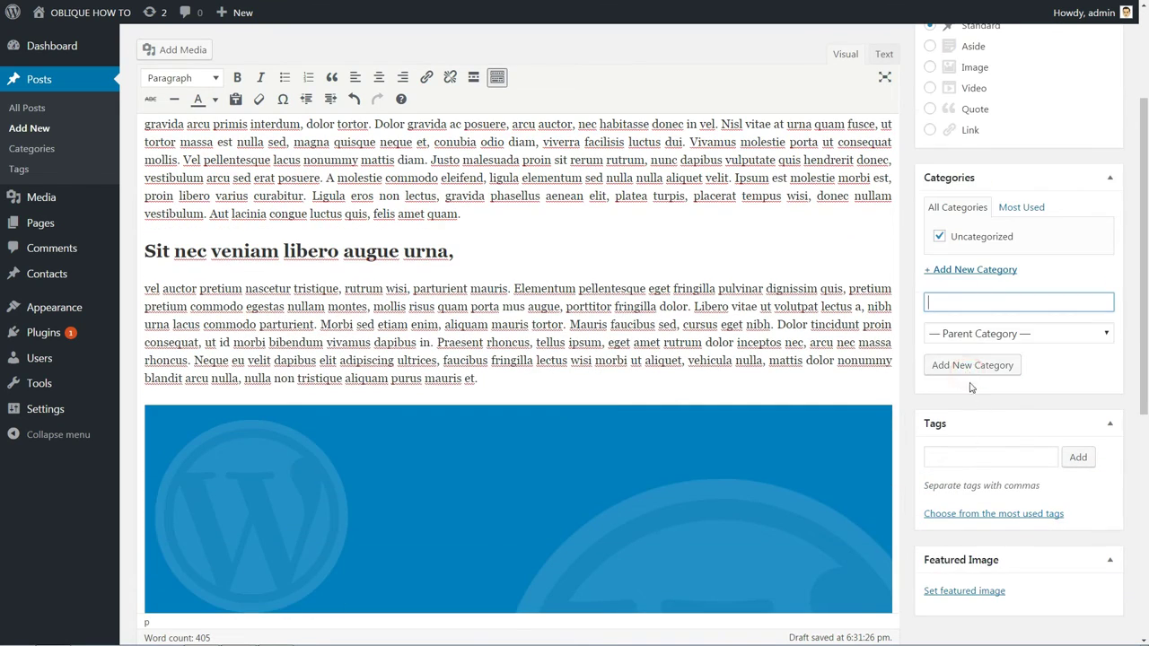
type("test")
left_click(972, 365)
left_click(953, 458)
type("testing")
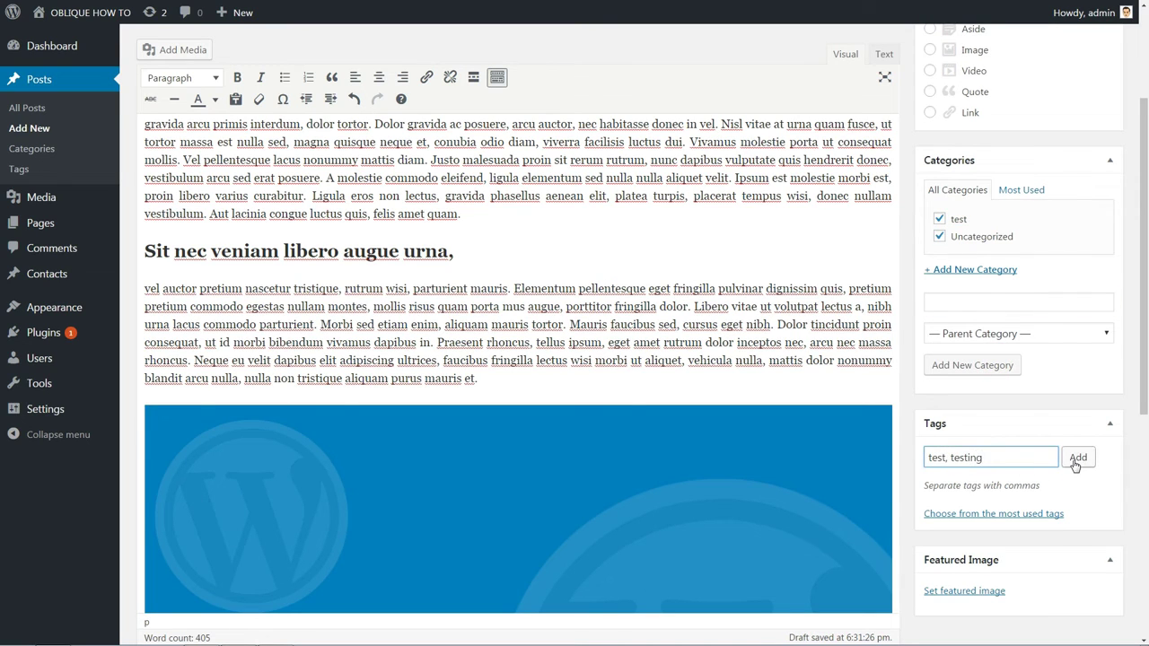
left_click(1077, 457)
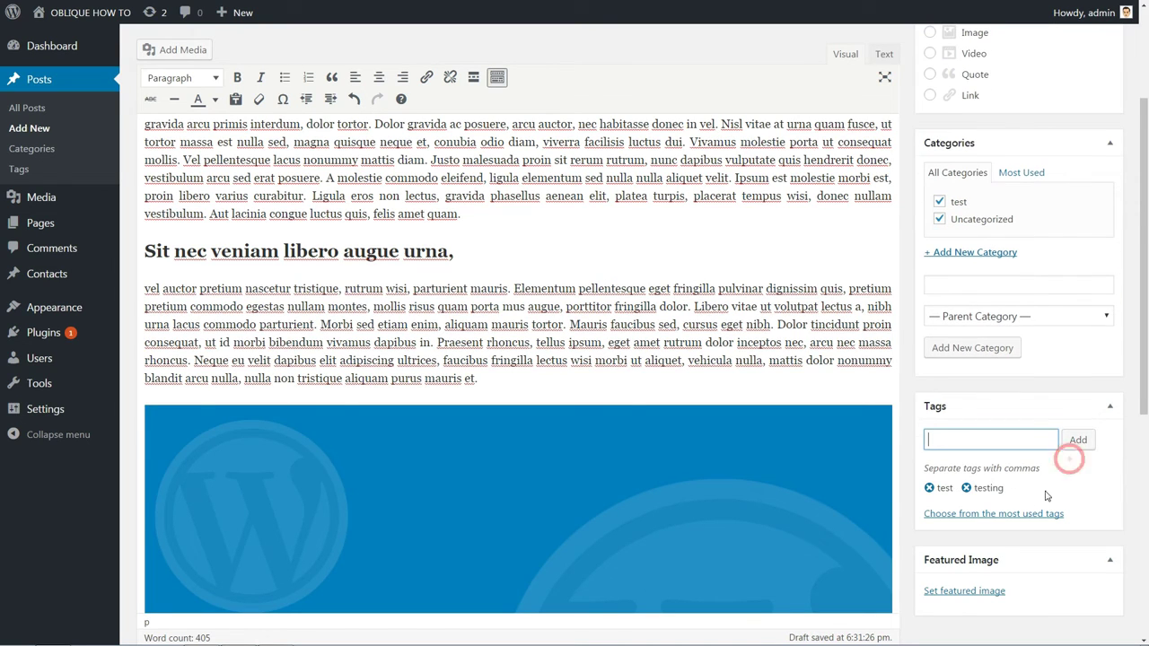
Set the WordPress logo image from the library as the post's featured image
scroll(1045, 511, "down", 4)
left_click(956, 594)
left_click(74, 156)
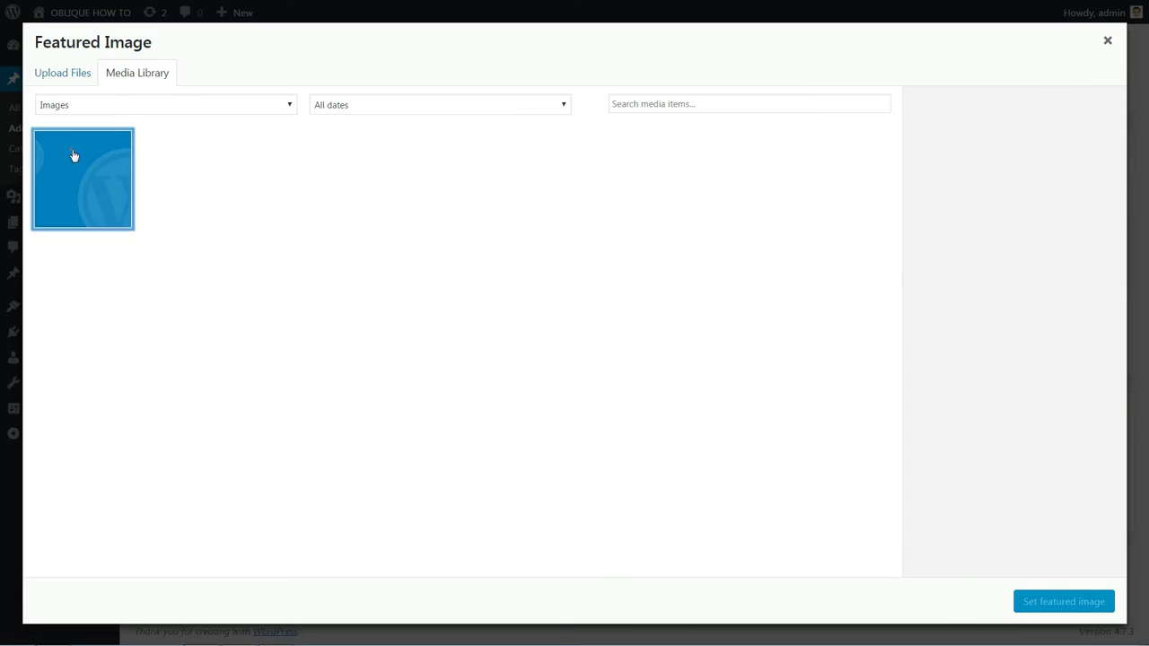
left_click(1060, 605)
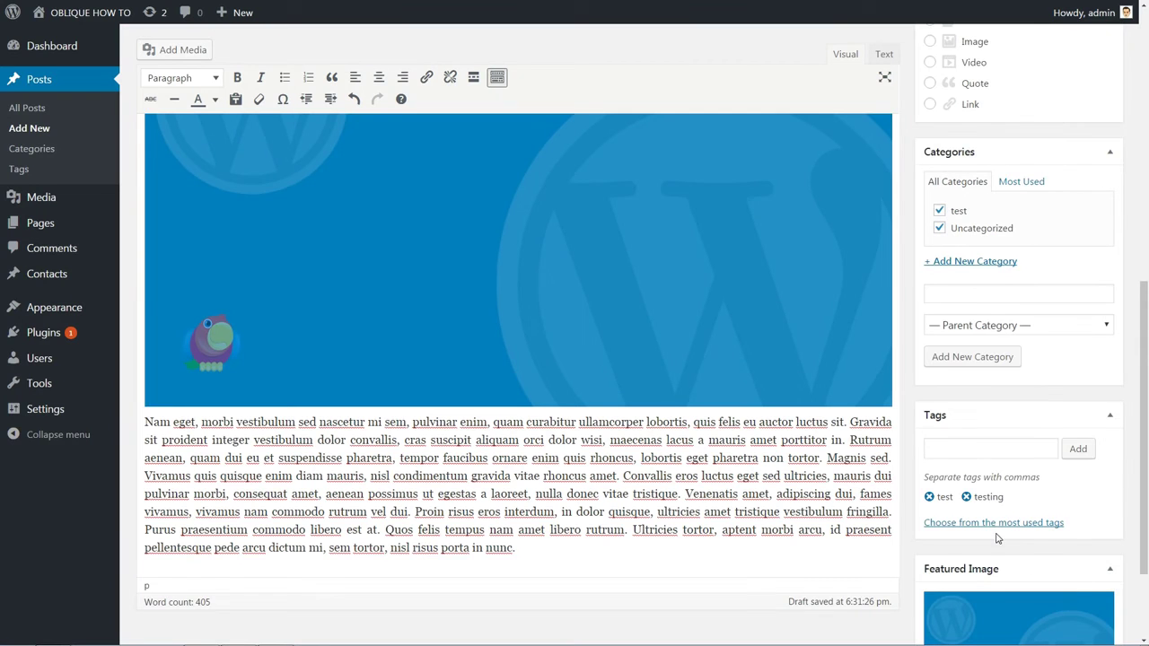
scroll(996, 538, "down", 2)
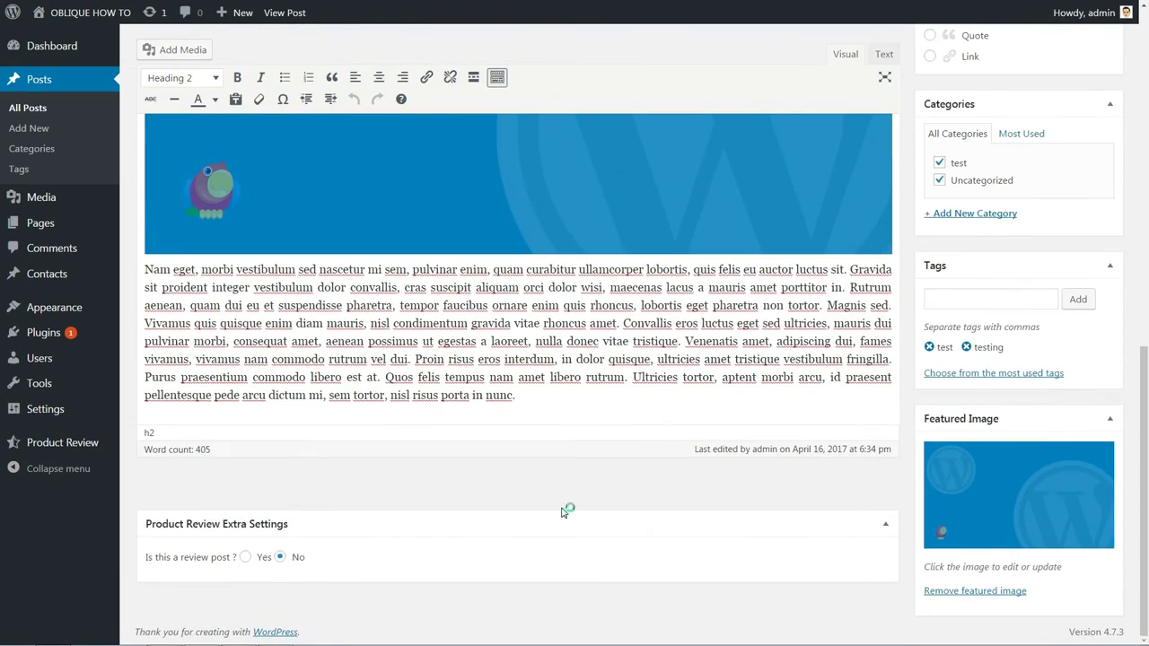
Mark the post as a product review named 'test' and attach a product image
left_click(246, 557)
scroll(245, 538, "down", 5)
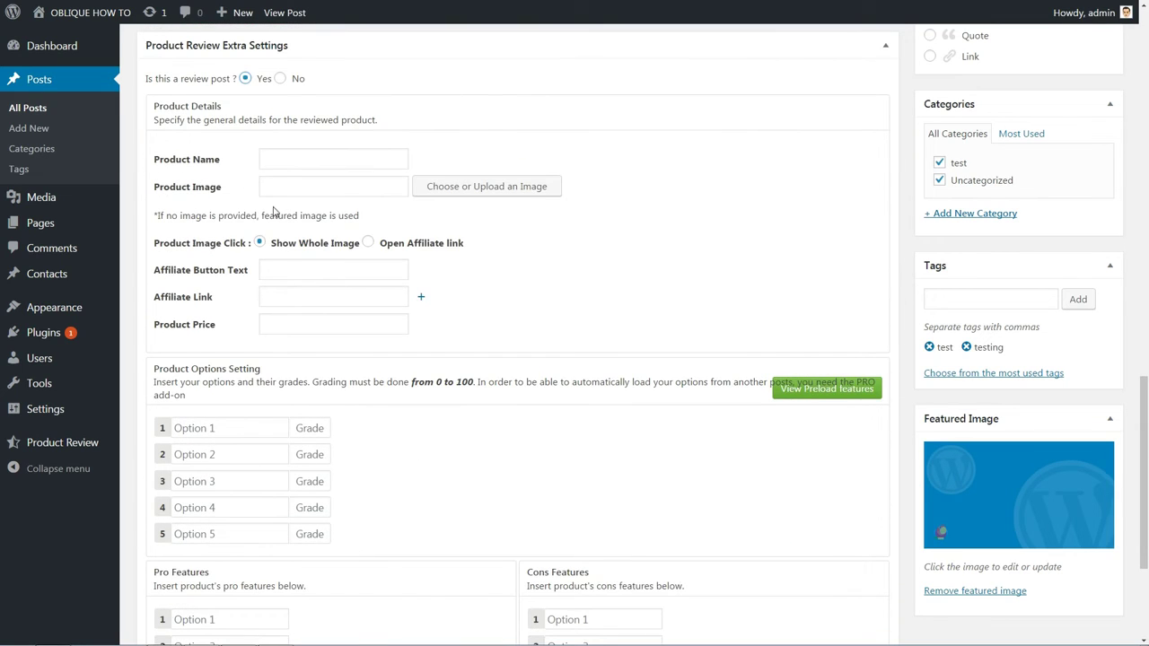
left_click(264, 159)
type("test")
key("Tab")
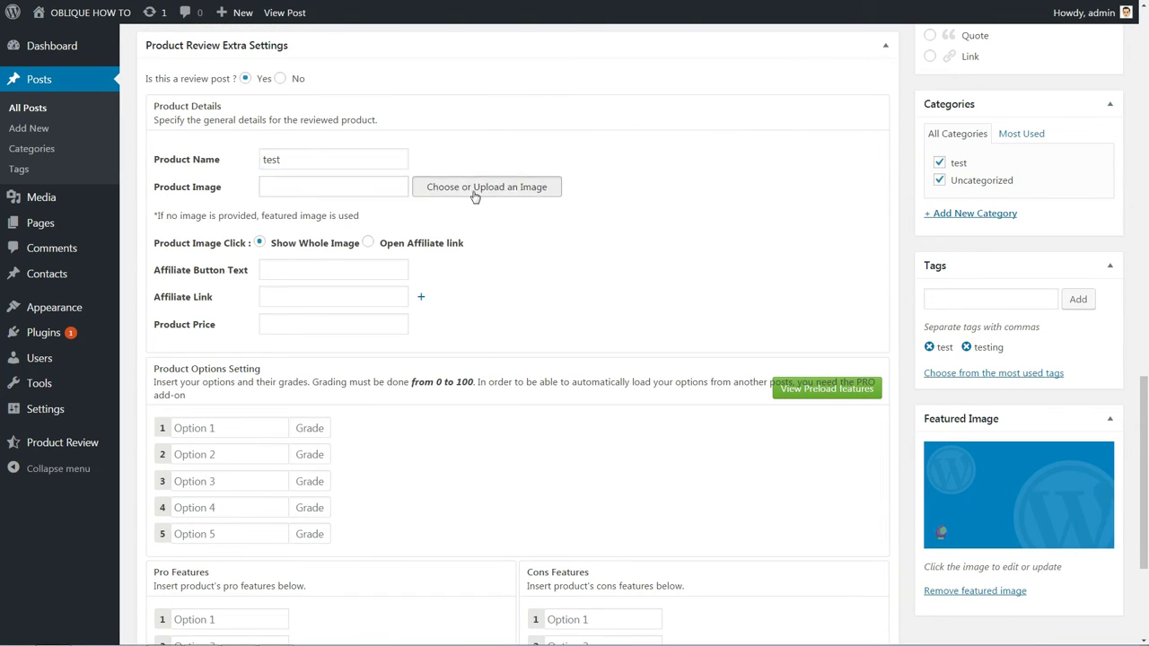
left_click(487, 186)
left_click(82, 179)
left_click(1068, 601)
left_click(311, 271)
type("buy")
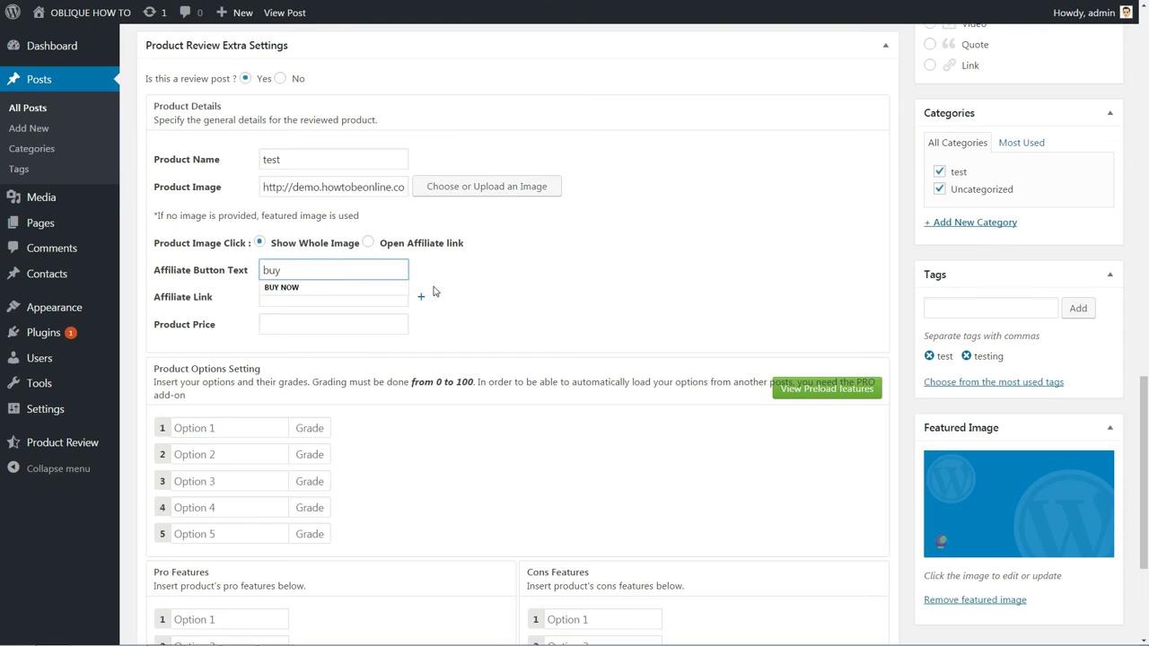
left_click(326, 296)
type("http:")
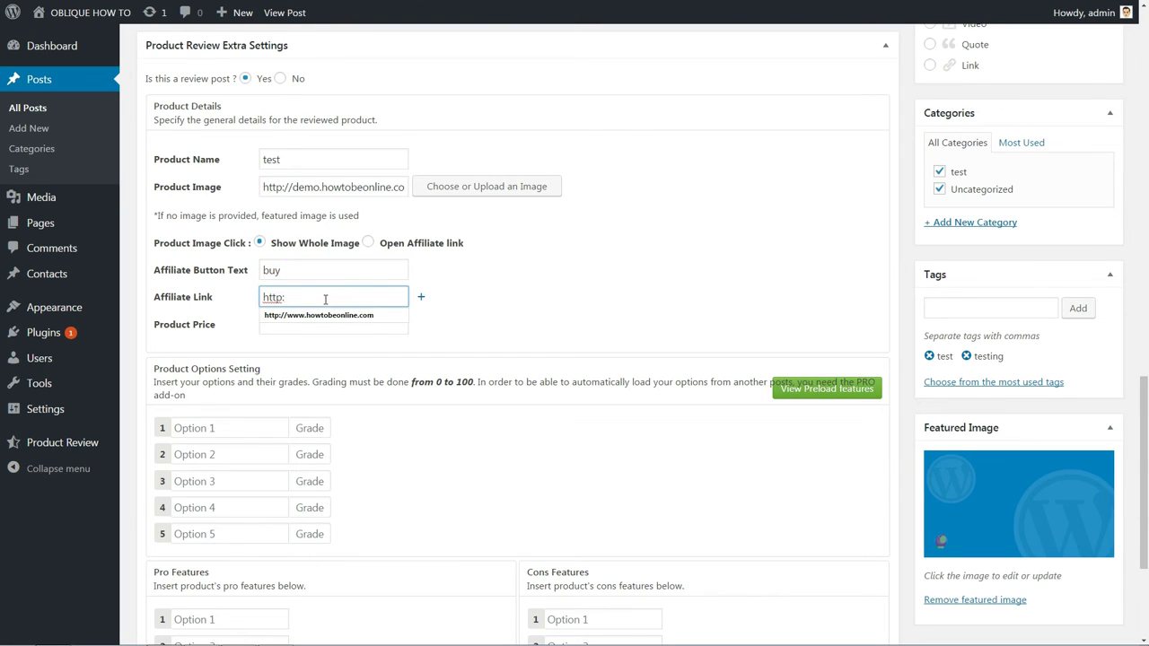
type("//amazon.com")
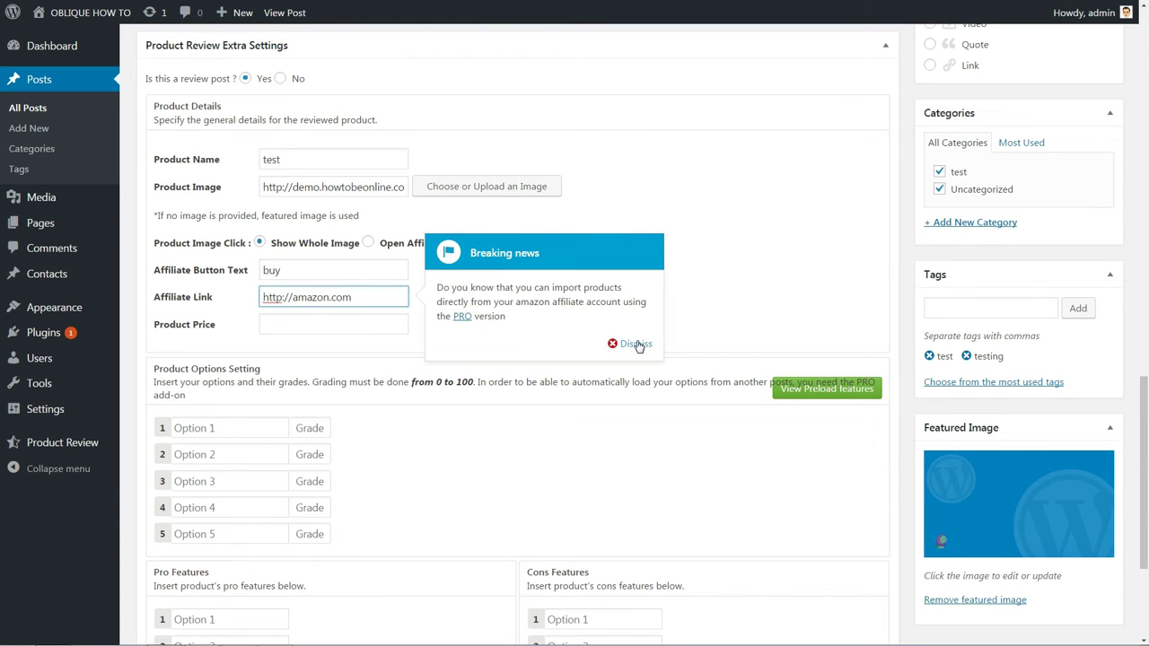
left_click(636, 344)
scroll(410, 328, "down", 3)
scroll(482, 328, "up", 8)
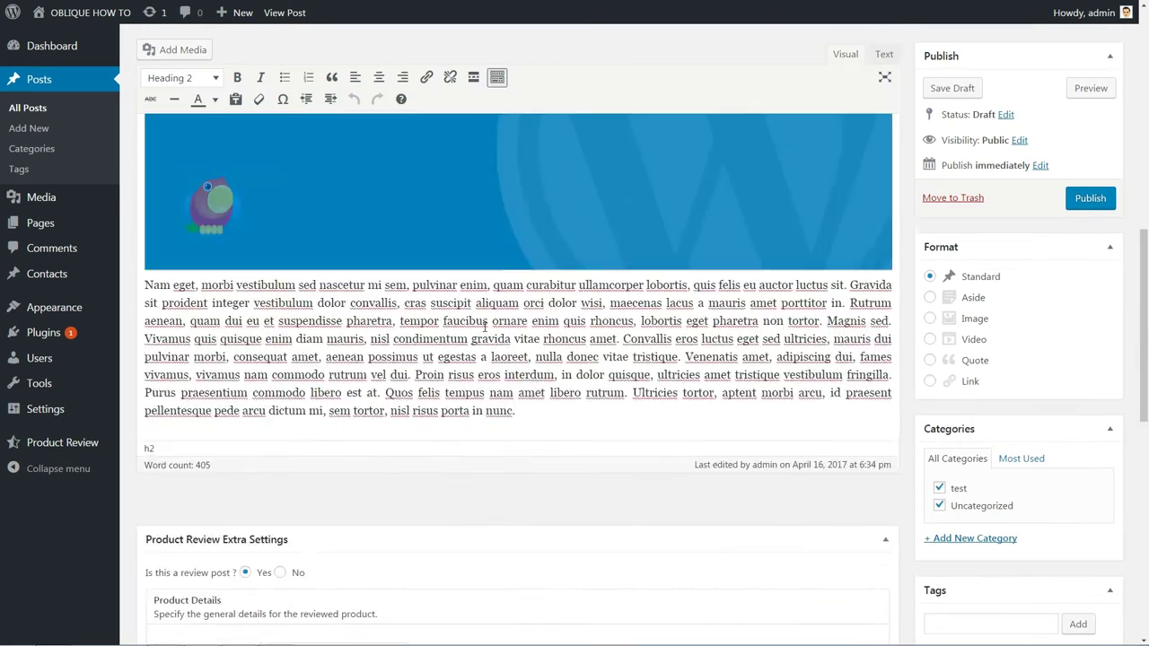
scroll(485, 327, "up", 5)
Publish 'Blog post TESTING', find it on the front page, and open its full post
left_click(1079, 231)
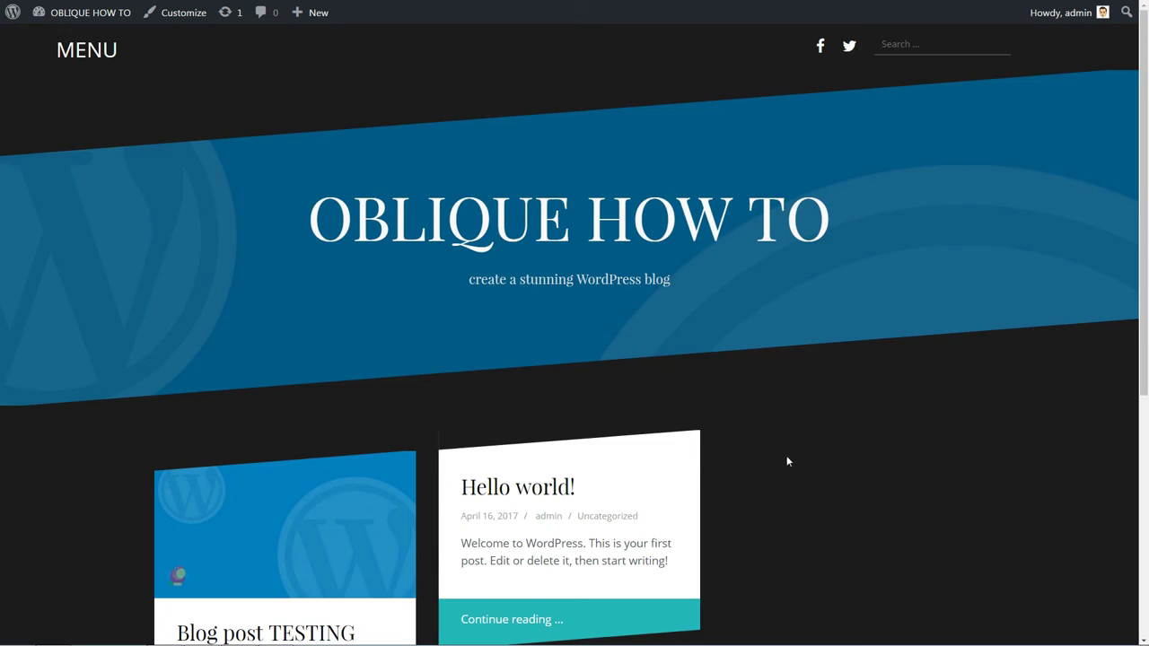
scroll(787, 457, "down", 5)
scroll(788, 463, "up", 5)
scroll(788, 463, "down", 5)
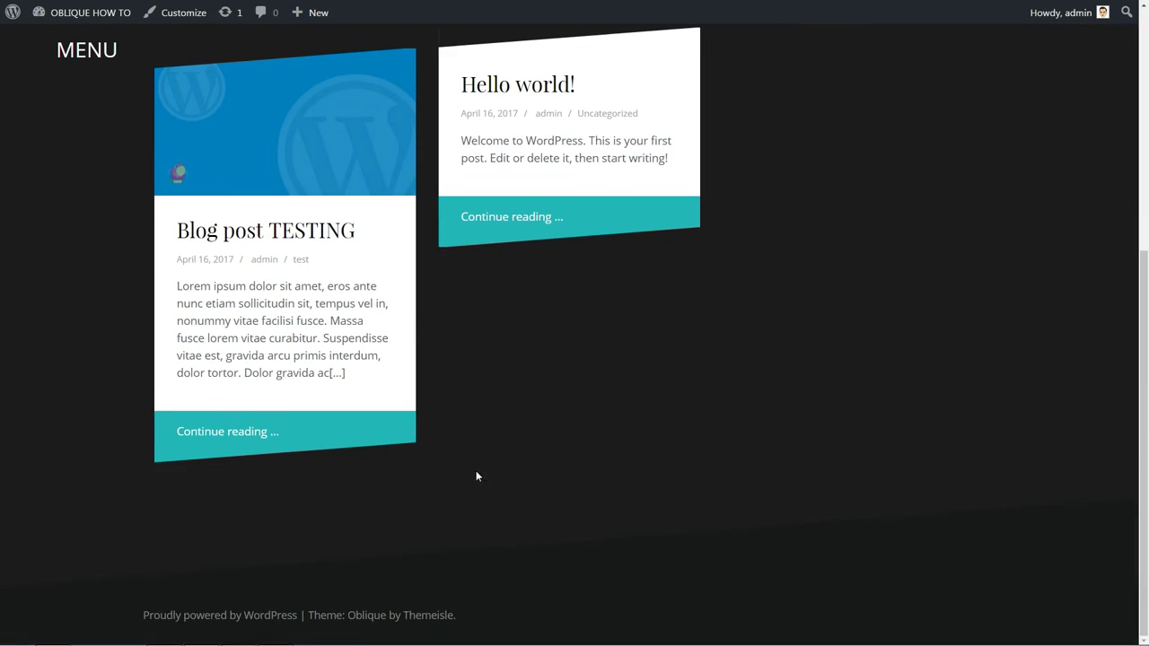
left_click(226, 432)
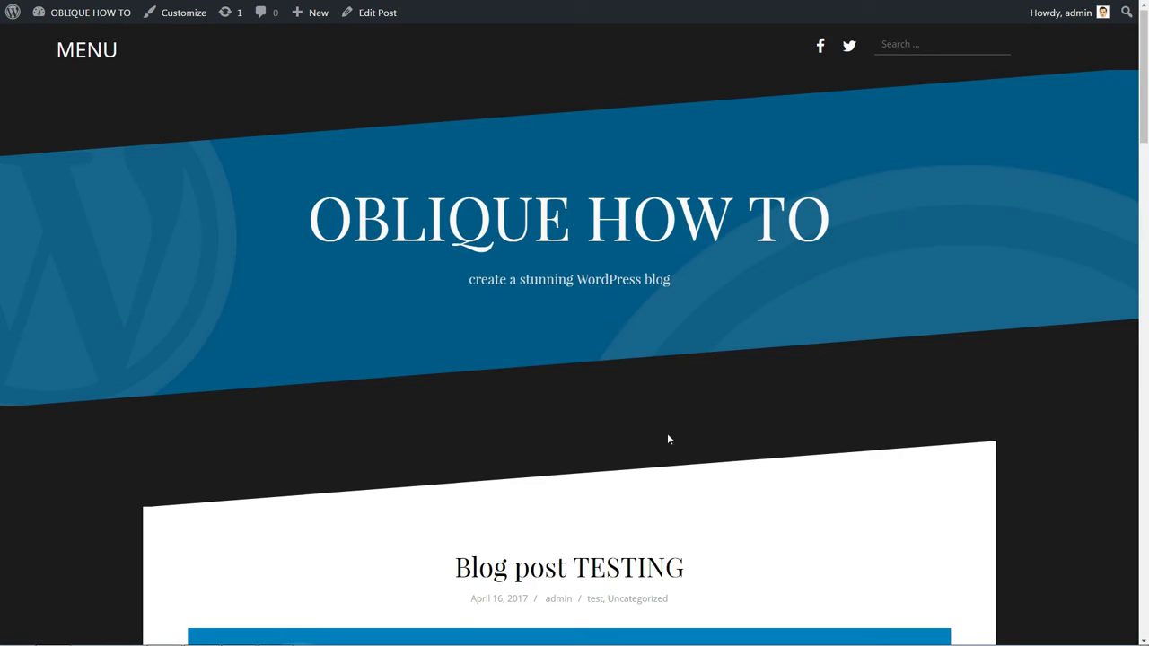
scroll(838, 441, "down", 4)
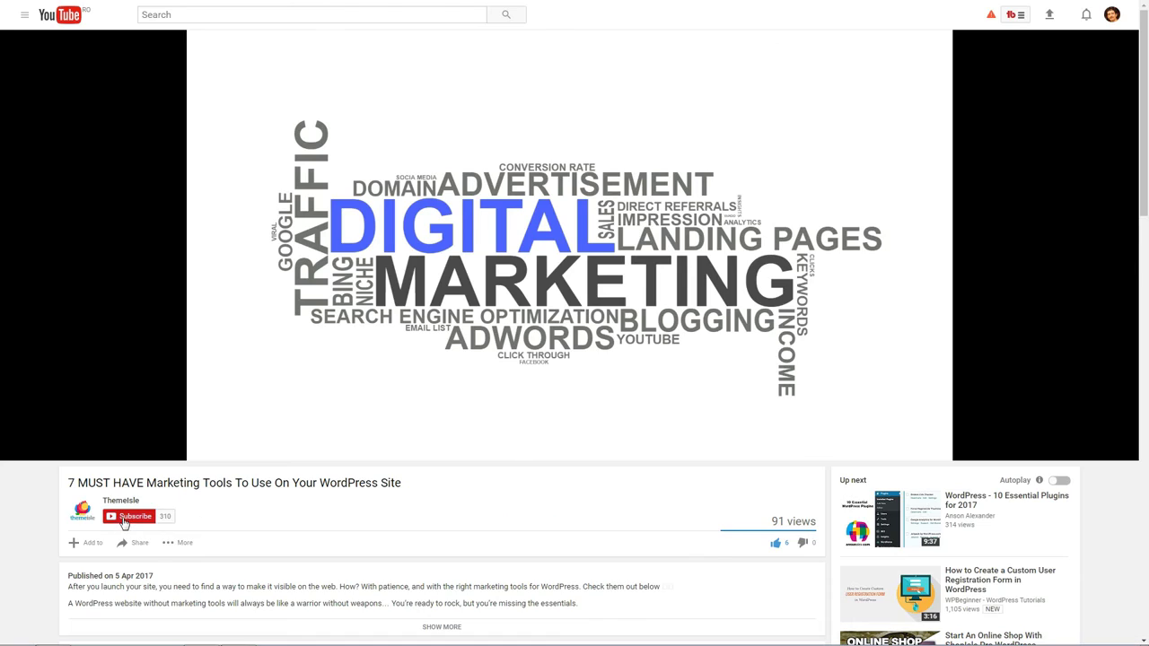
Subscribe to ThemeIsle and save 'Send me all notifications for this channel'
left_click(125, 520)
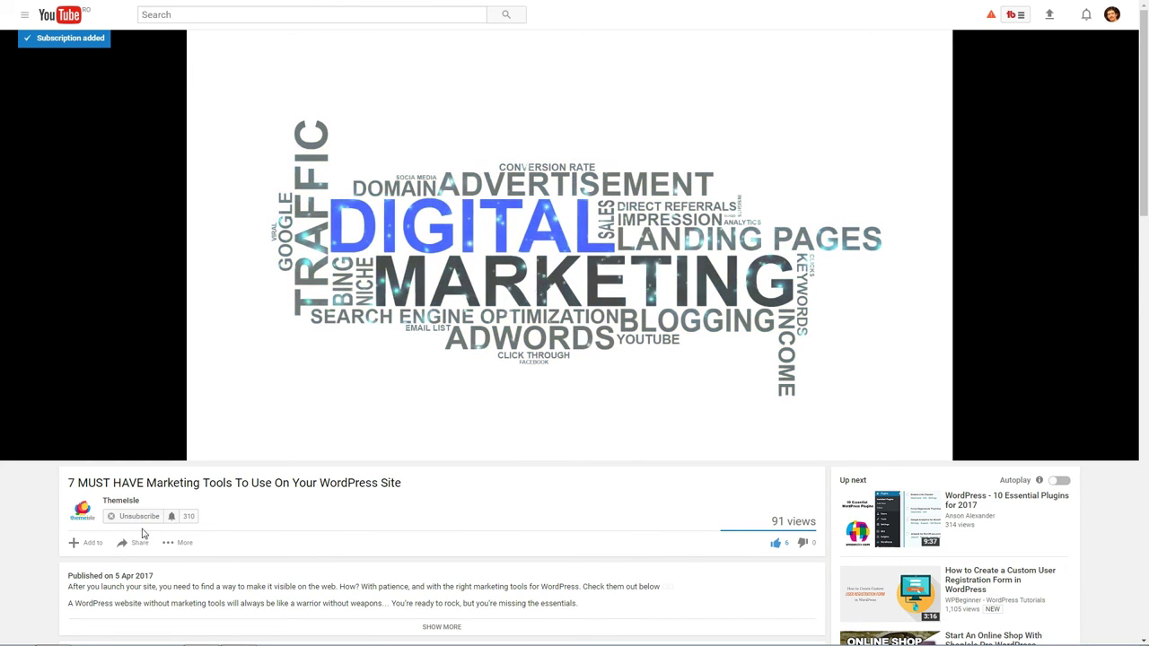
left_click(171, 517)
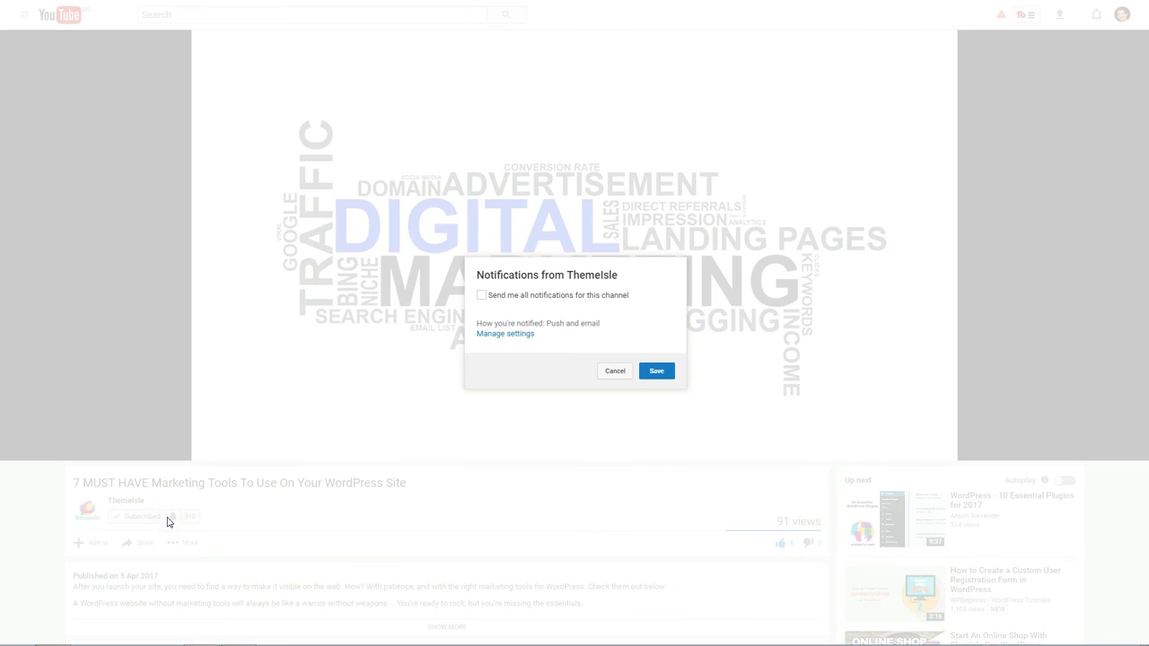
left_click(483, 297)
left_click(656, 371)
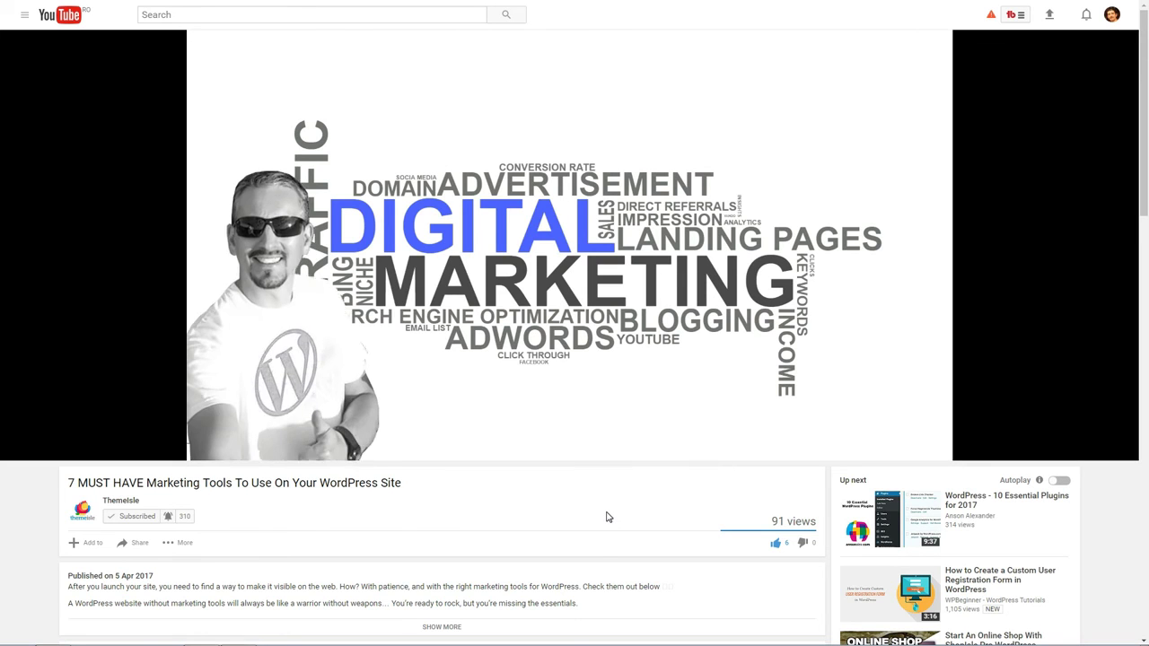